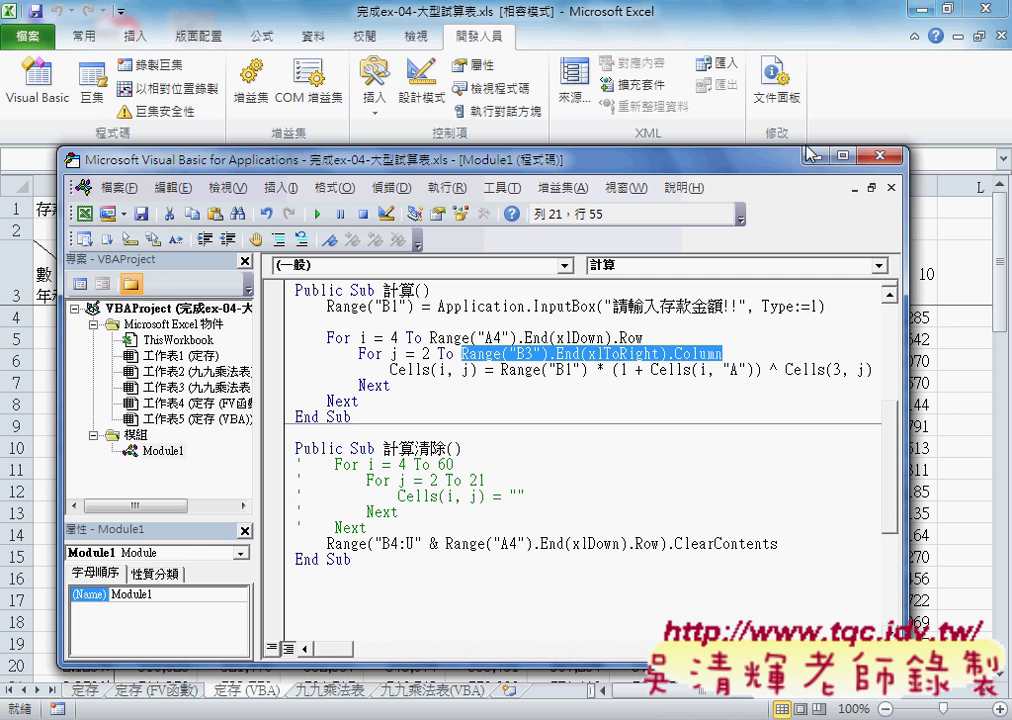
Step: Minimize the VBA editor and run the 計算 macro to bring up the deposit-amount InputBox
left_click(437, 322)
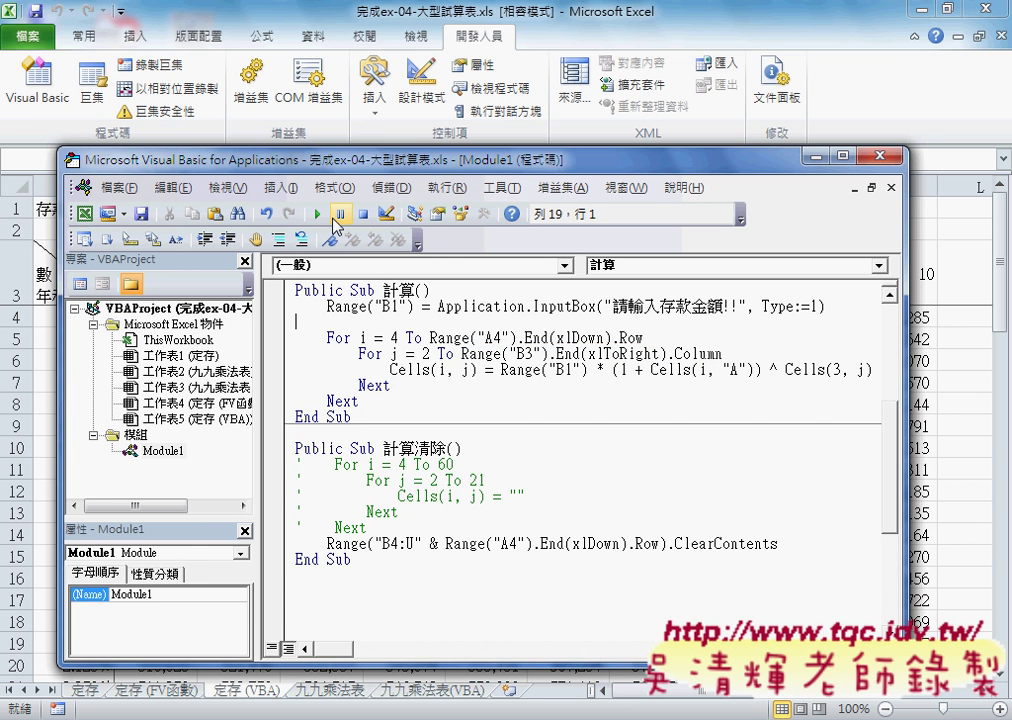
left_click(814, 157)
left_click(370, 230)
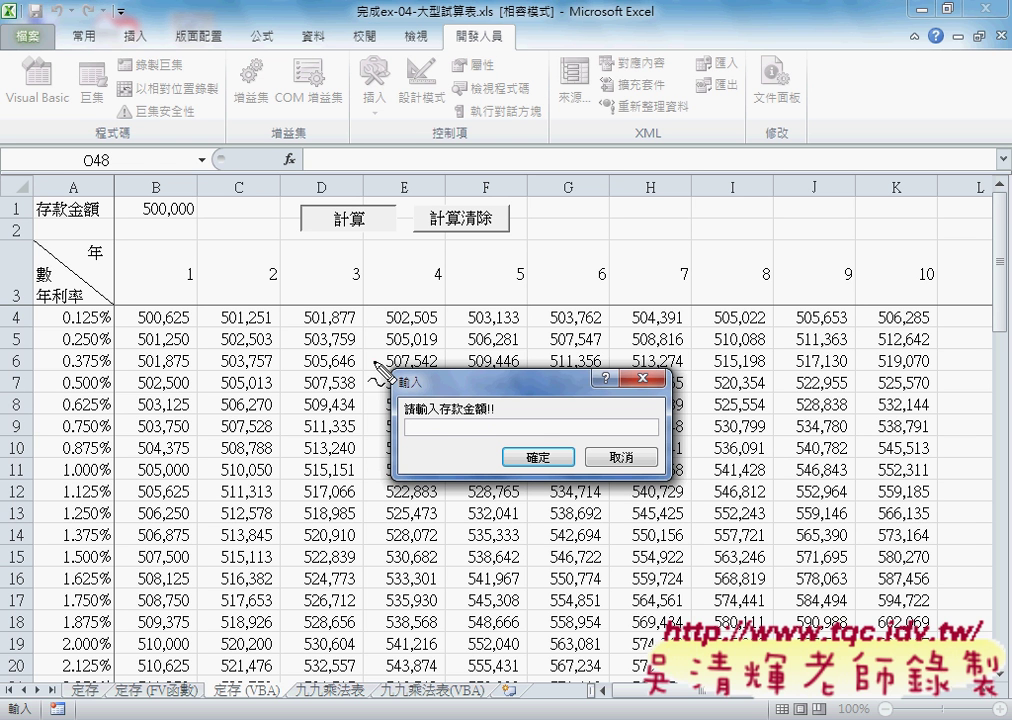
mouse_move(372, 352)
left_mouse_down()
mouse_move(372, 482)
mouse_move(681, 357)
mouse_move(690, 482)
left_mouse_up()
left_click_drag(378, 482, 695, 490)
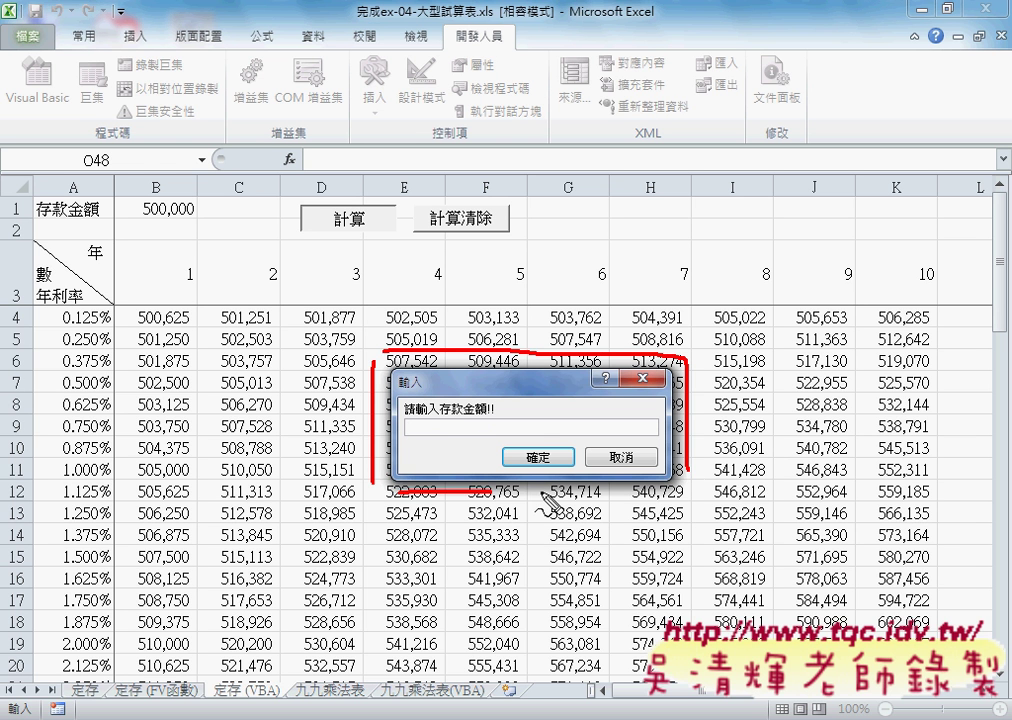
left_click_drag(432, 298, 472, 340)
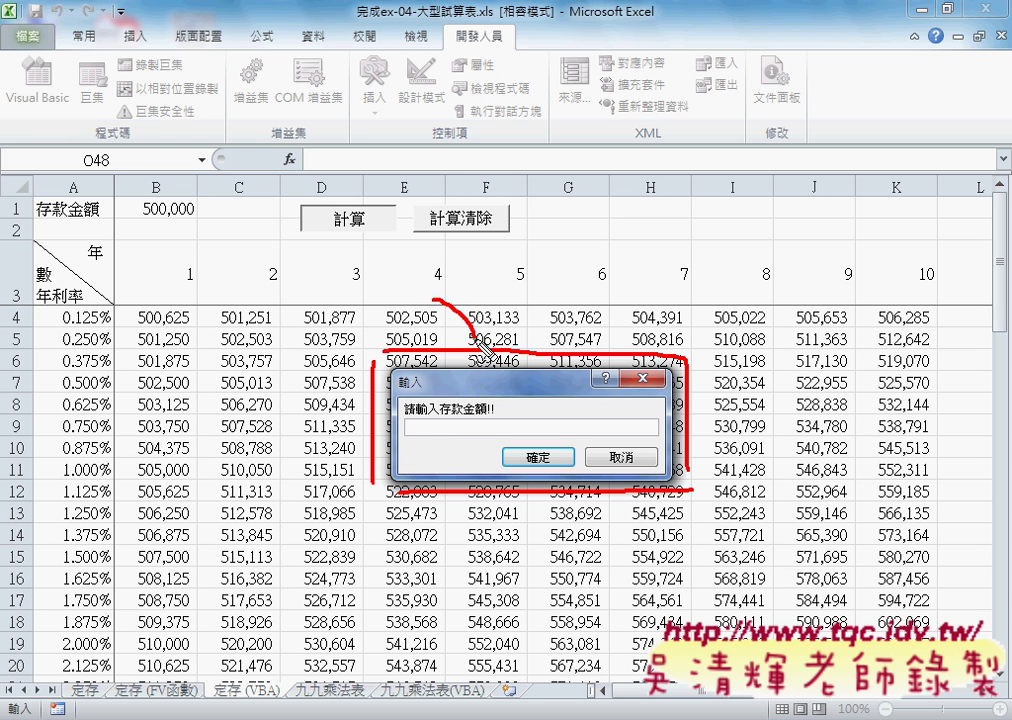
left_click_drag(421, 413, 471, 413)
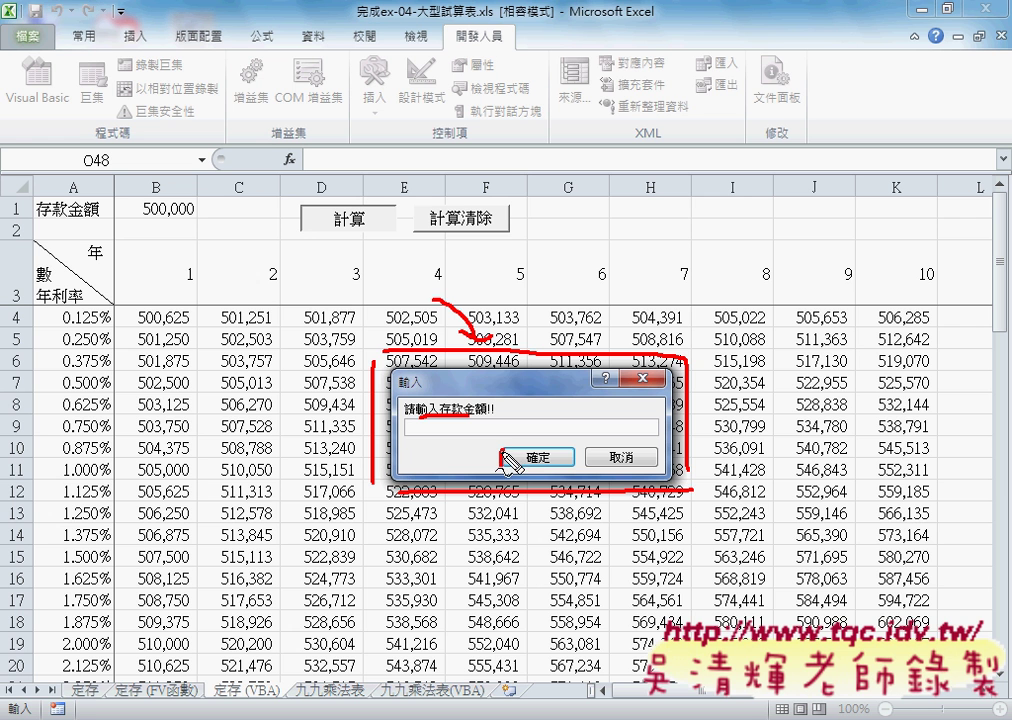
mouse_move(506, 448)
left_mouse_down()
mouse_move(502, 466)
mouse_move(546, 447)
mouse_move(506, 466)
left_mouse_up()
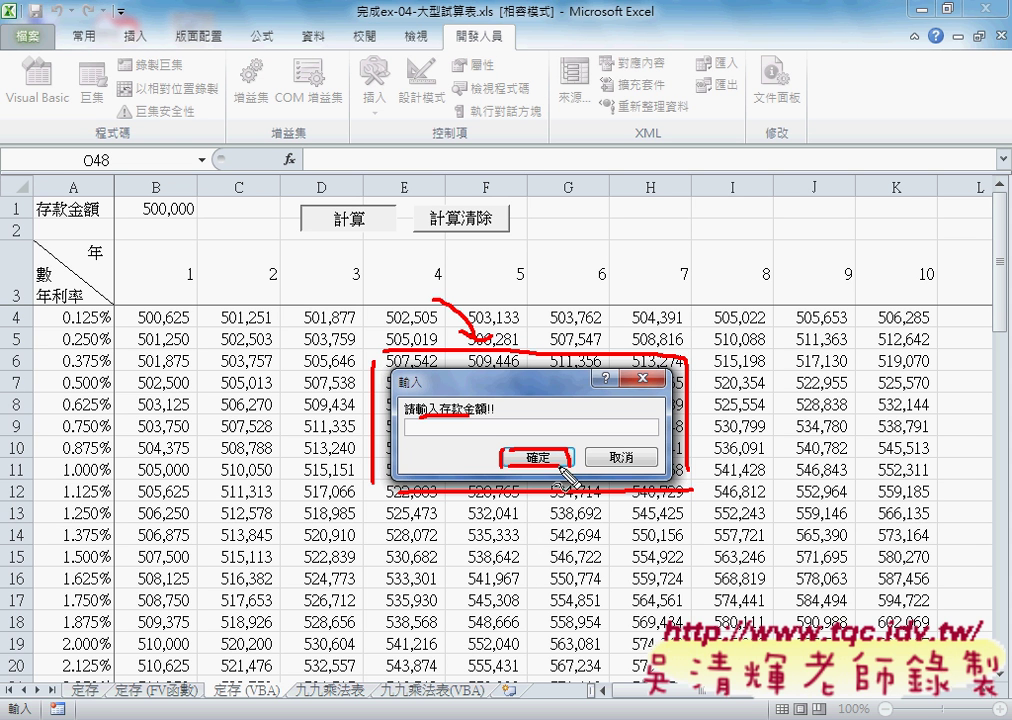
mouse_move(372, 470)
left_mouse_down()
mouse_move(420, 453)
mouse_move(437, 478)
left_mouse_up()
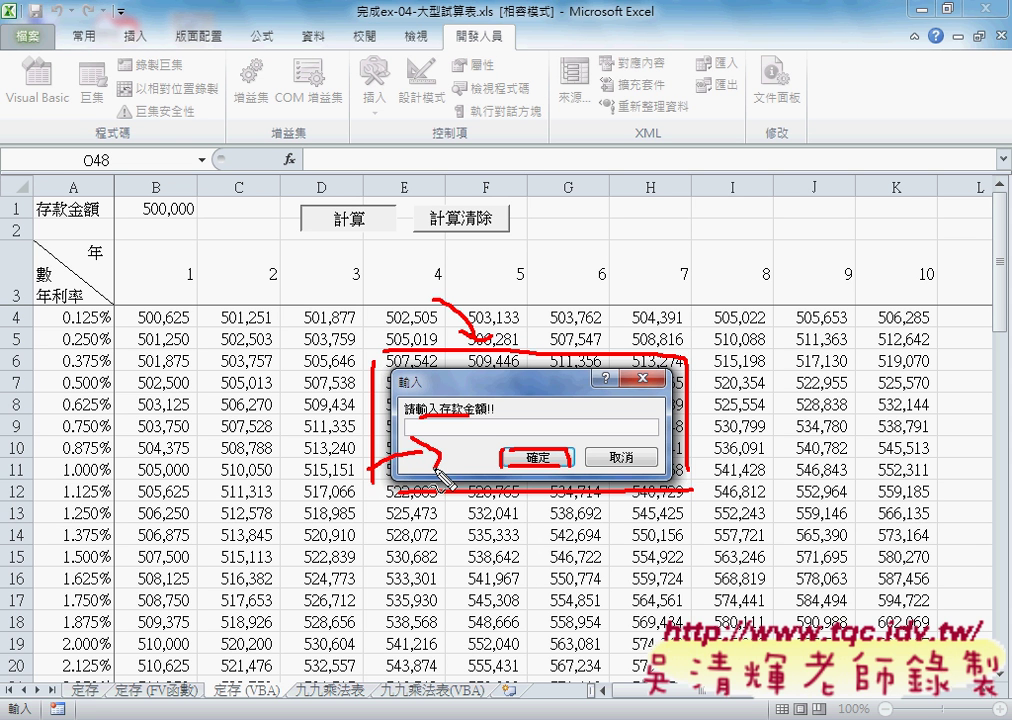
left_click_drag(468, 362, 430, 392)
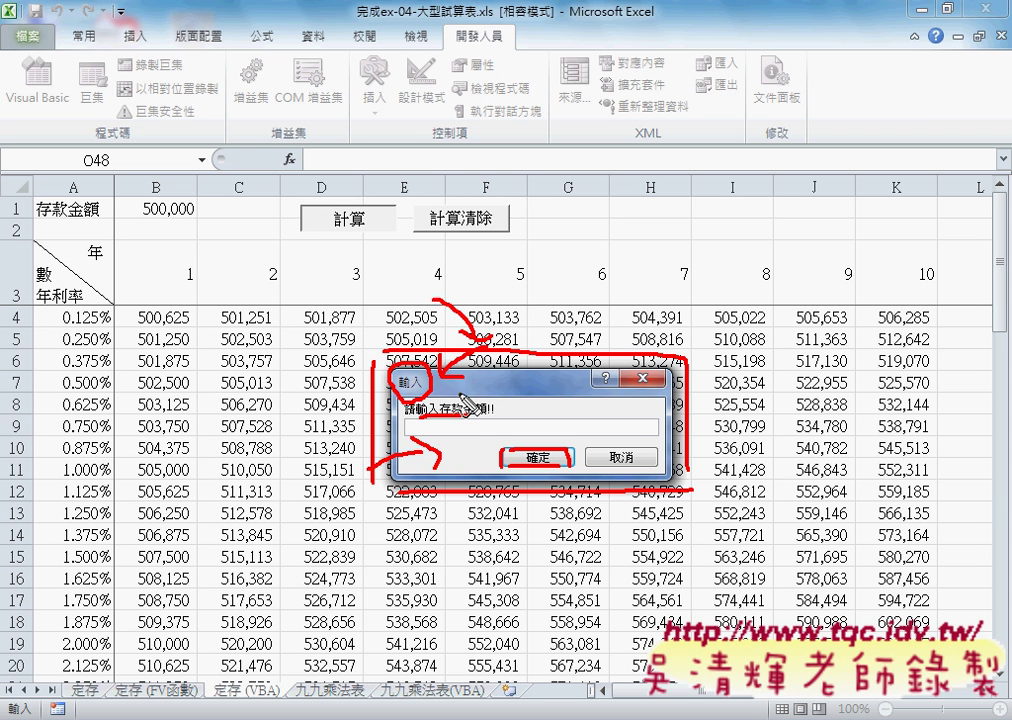
left_click_drag(607, 428, 630, 421)
left_click_drag(185, 314, 340, 384)
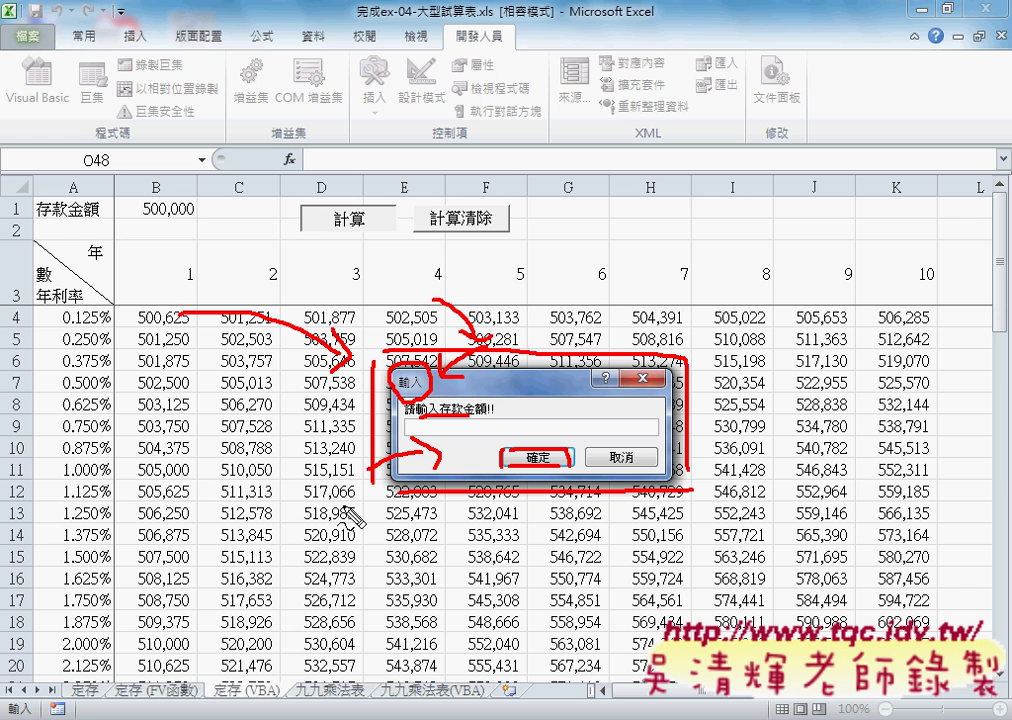
mouse_move(332, 518)
left_mouse_down()
mouse_move(648, 298)
mouse_move(706, 440)
mouse_move(597, 296)
left_mouse_up()
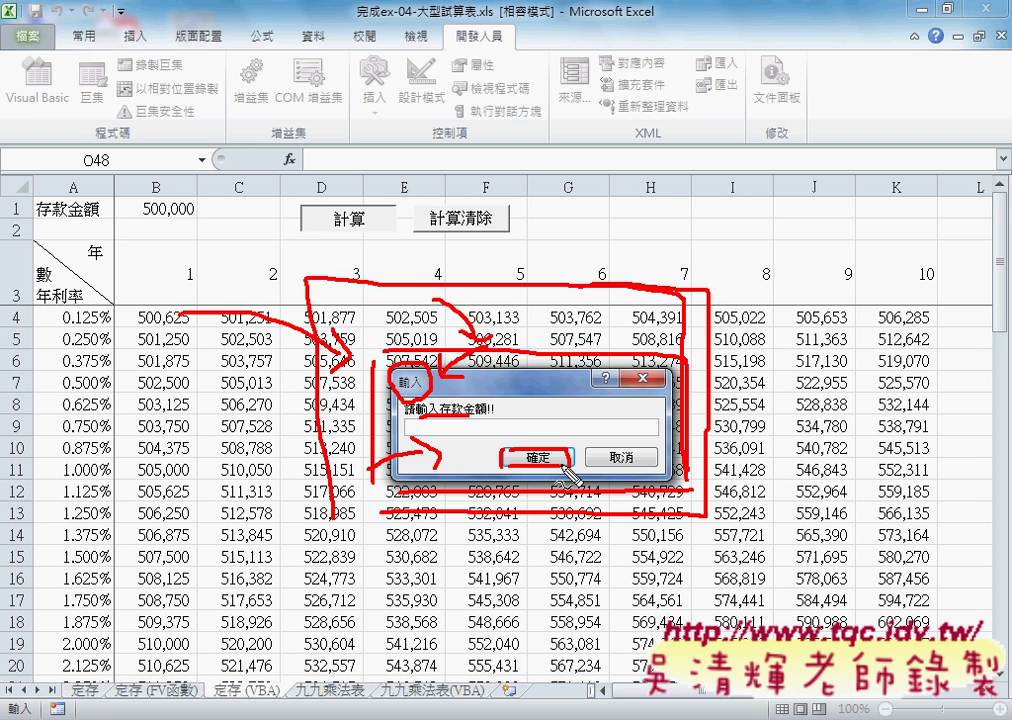
Step: Cancel the deposit InputBox without entering a value, keeping B1 at 500,000
key("Escape")
left_click(513, 428)
type("50000")
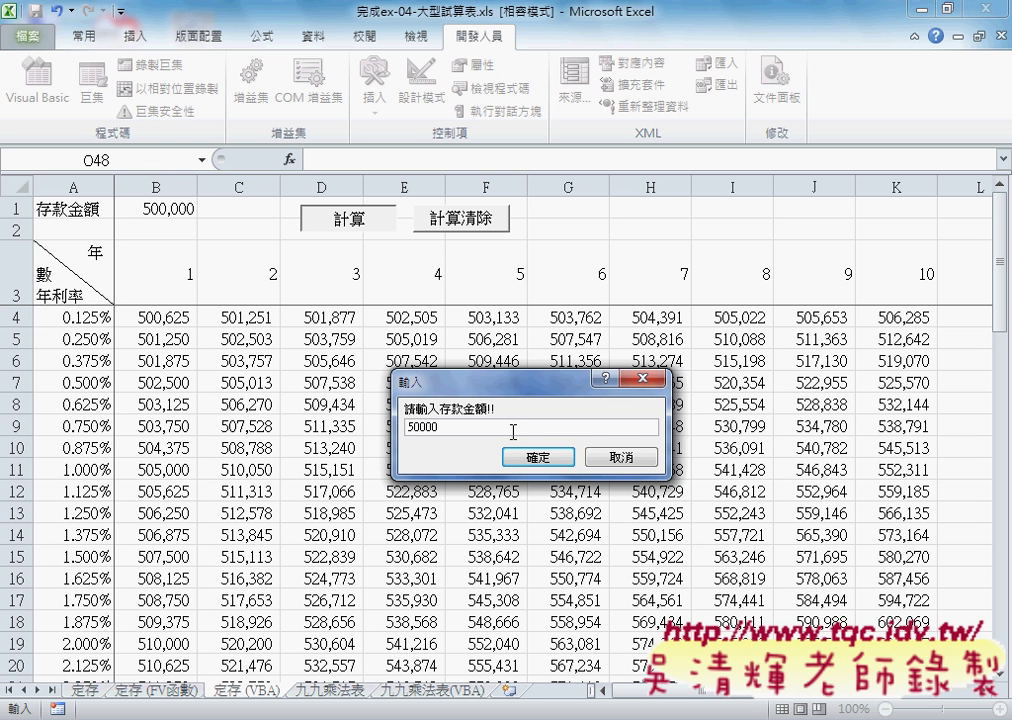
key("Escape")
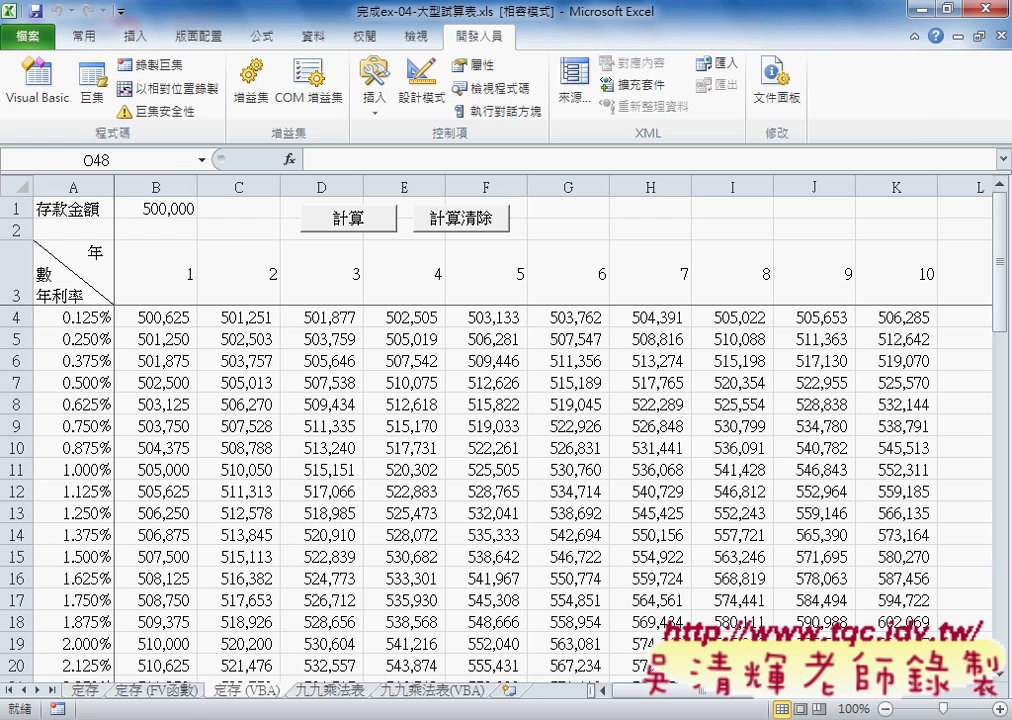
mouse_move(405, 718)
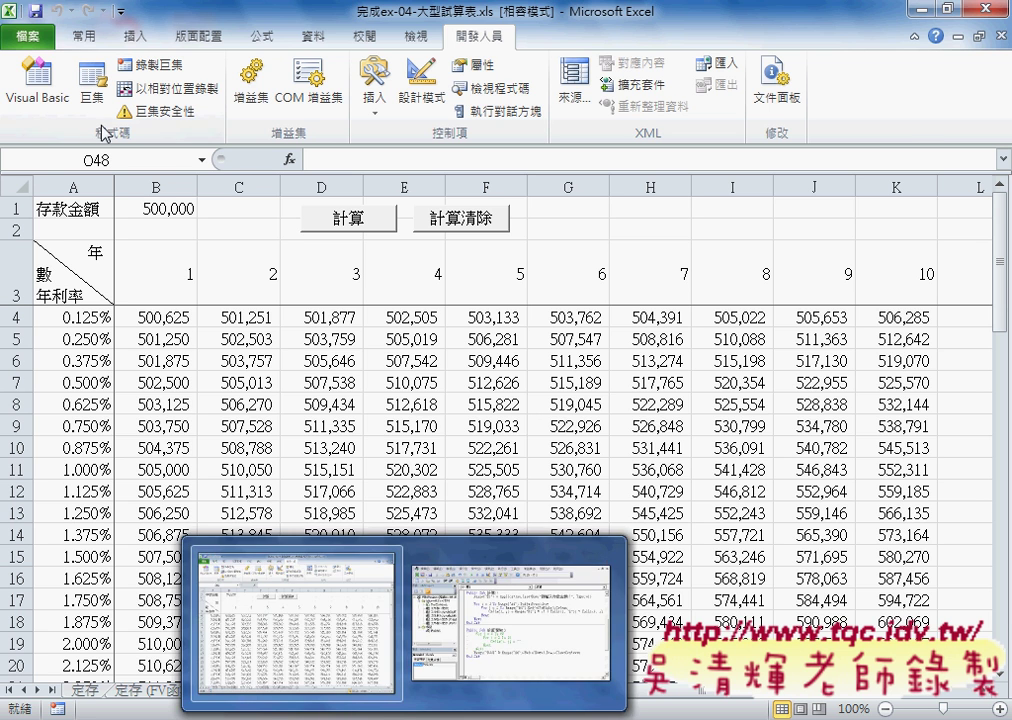
Step: Reopen the VBA editor, widen the Project pane and bring up 插入 > 自訂表單 on 工作表2
left_click(60, 106)
left_click_drag(178, 159, 276, 101)
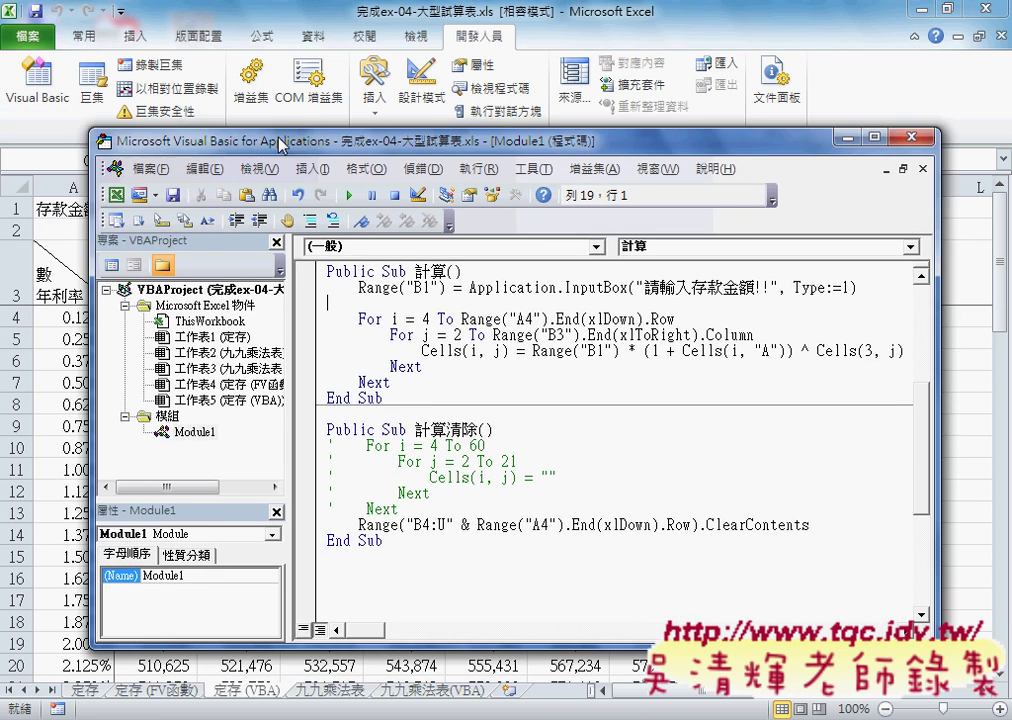
left_click_drag(352, 317, 400, 317)
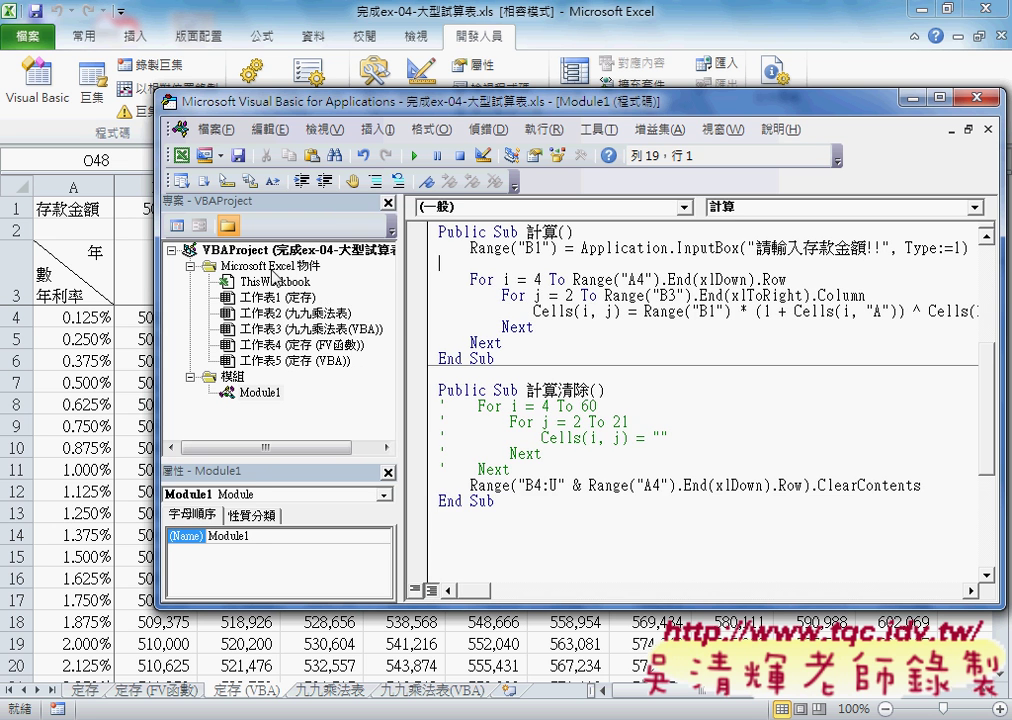
right_click(277, 269)
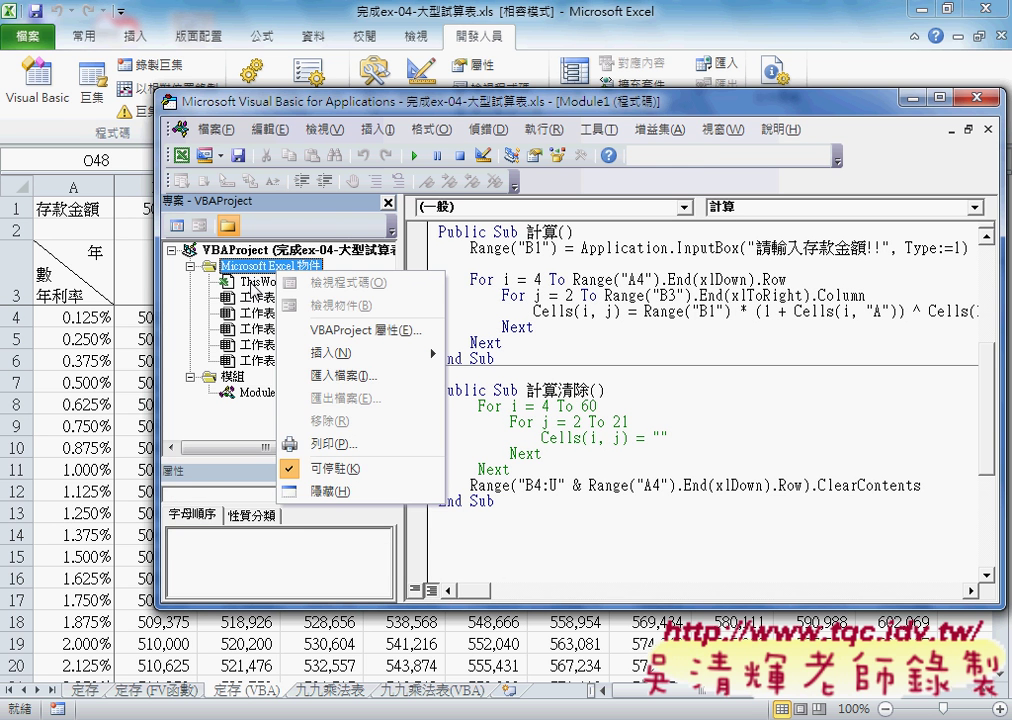
right_click(250, 313)
mouse_move(330, 392)
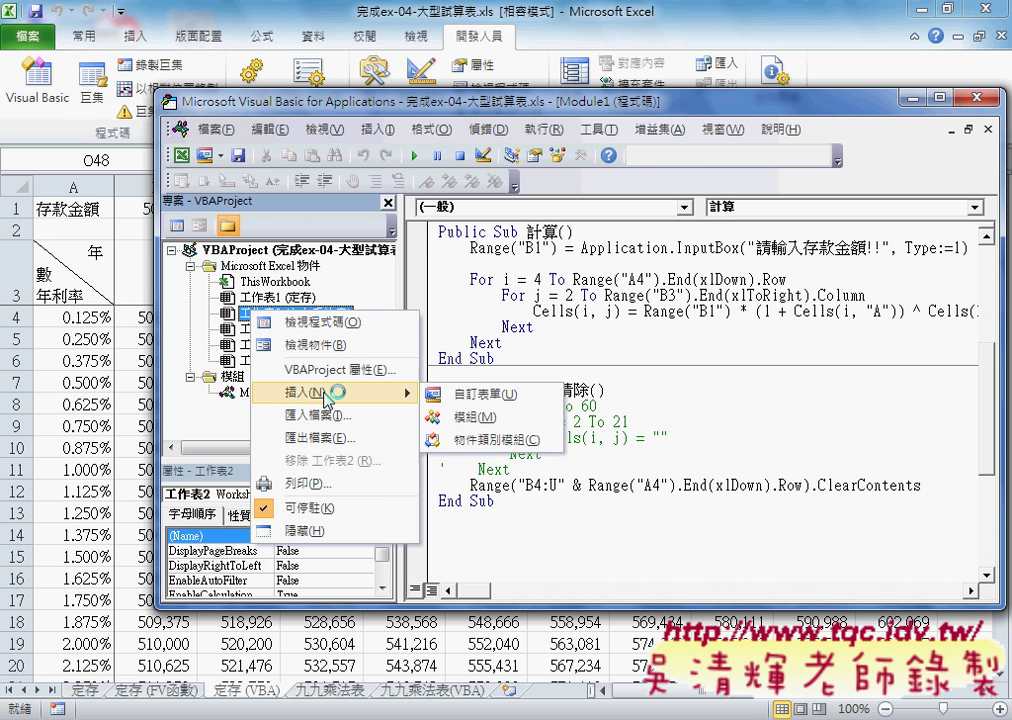
Step: Insert a blank UserForm1, move the Toolbox beside it, and drag the form larger
left_click(470, 394)
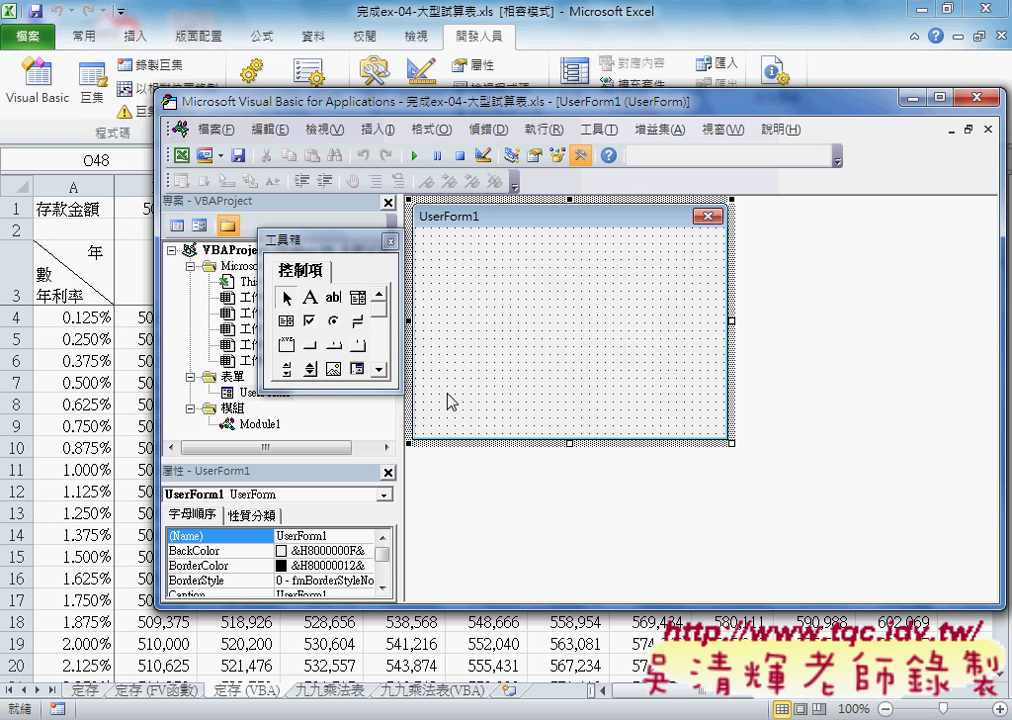
left_click_drag(300, 240, 772, 265)
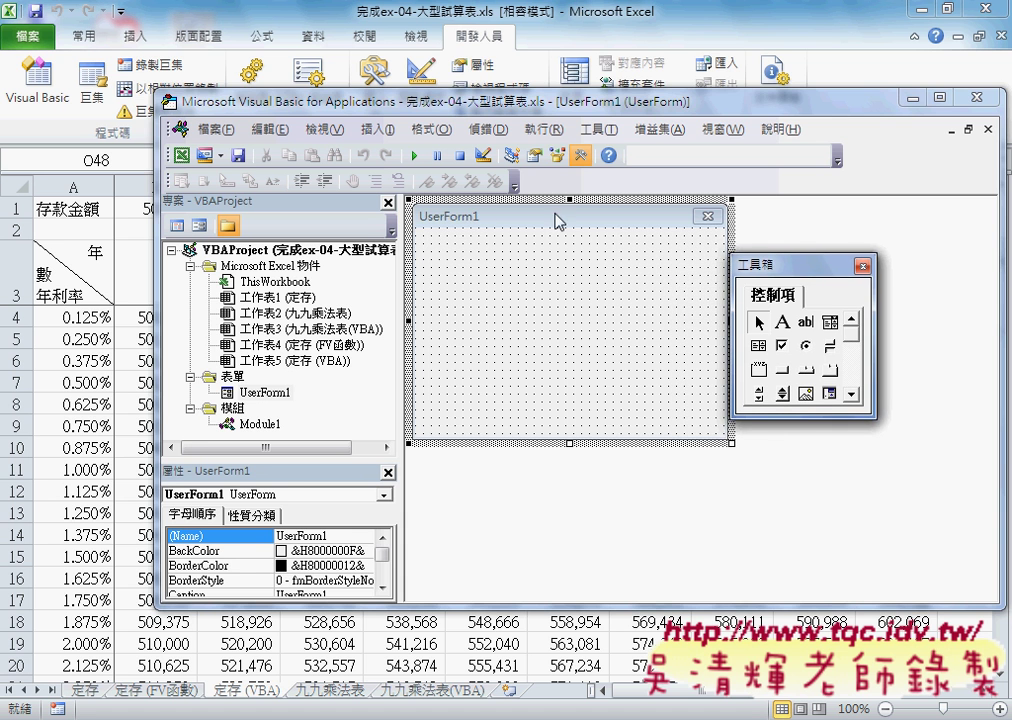
left_click_drag(338, 82, 256, 72)
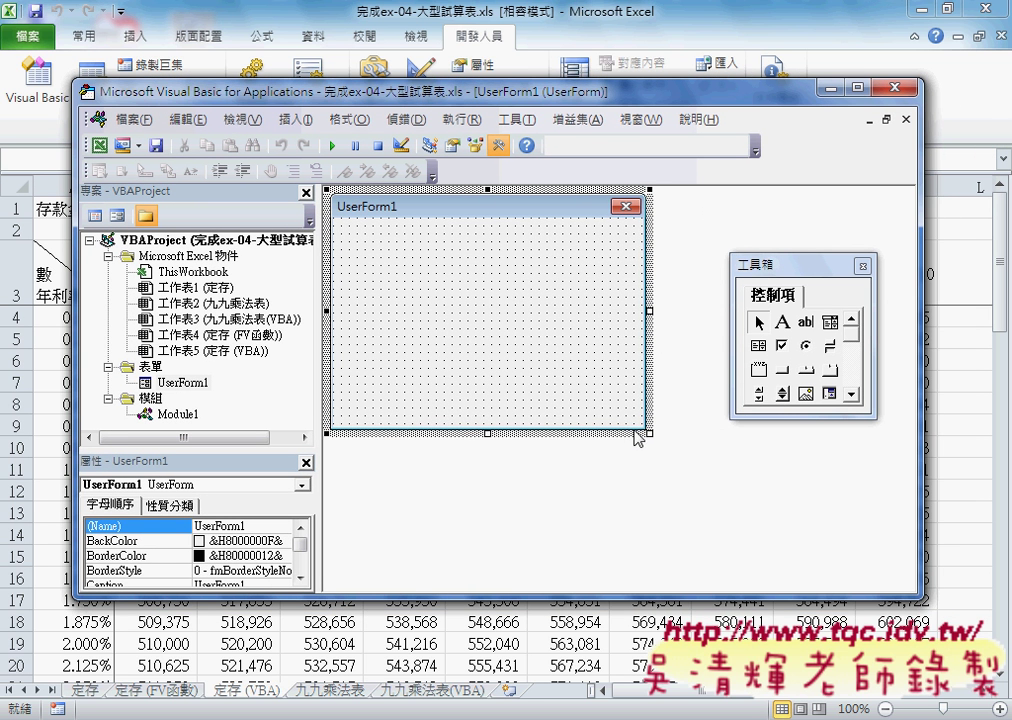
mouse_move(649, 432)
left_mouse_down()
mouse_move(791, 540)
mouse_move(722, 492)
mouse_move(806, 533)
mouse_move(750, 494)
left_mouse_up()
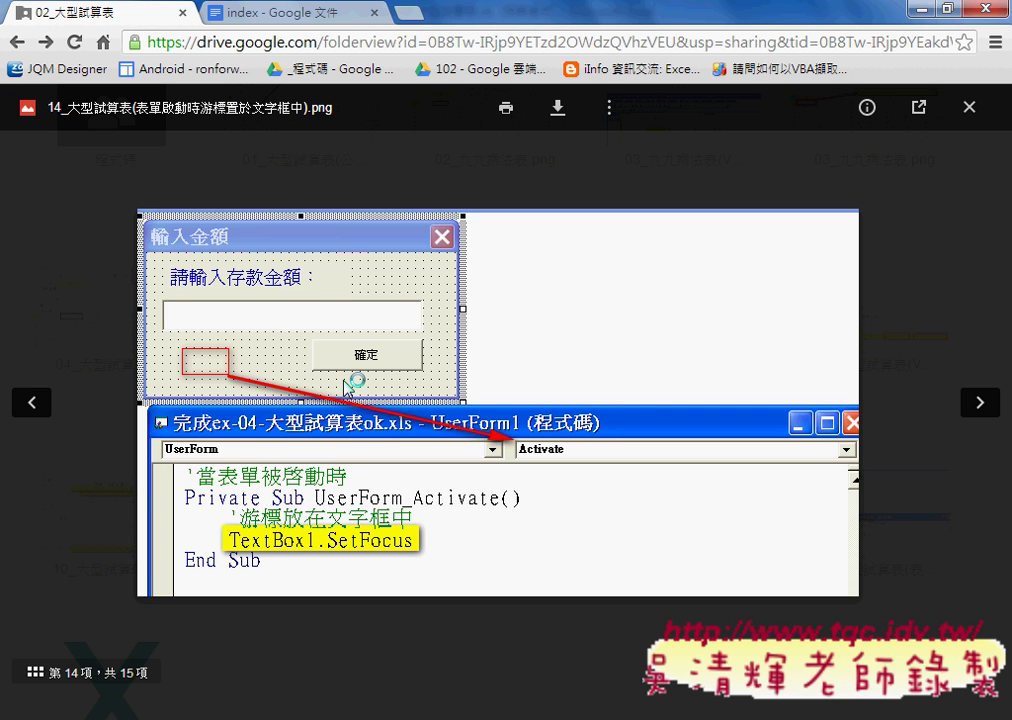
Step: Step back three reference screenshots of the finished 輸入金額 form, then minimize Chrome
left_click(32, 404)
left_click(32, 404)
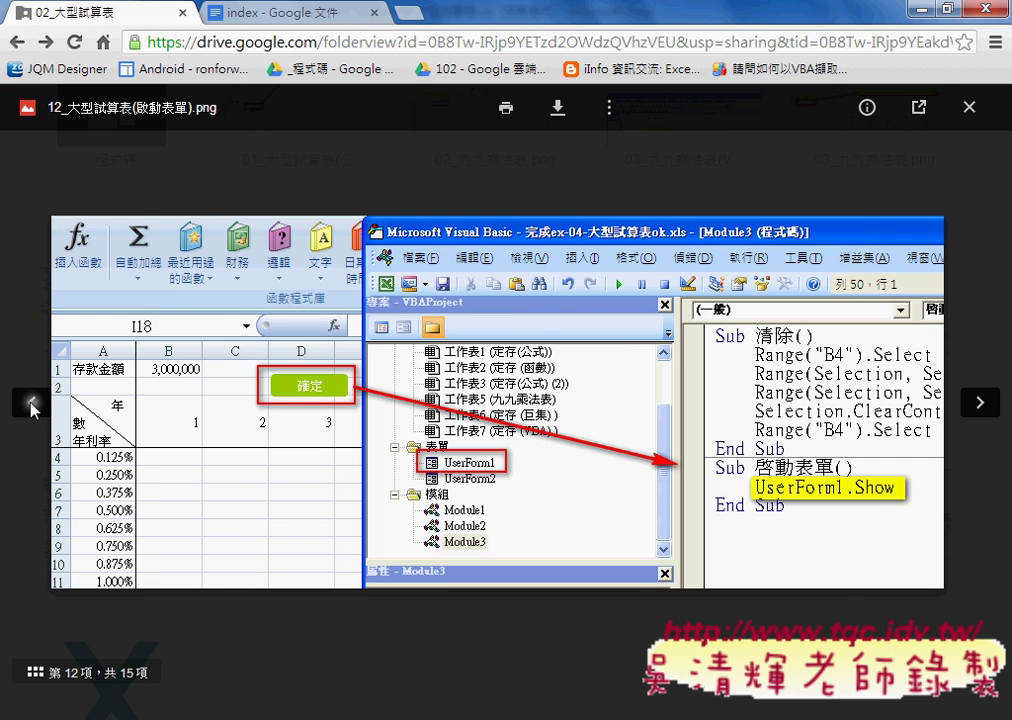
left_click(32, 404)
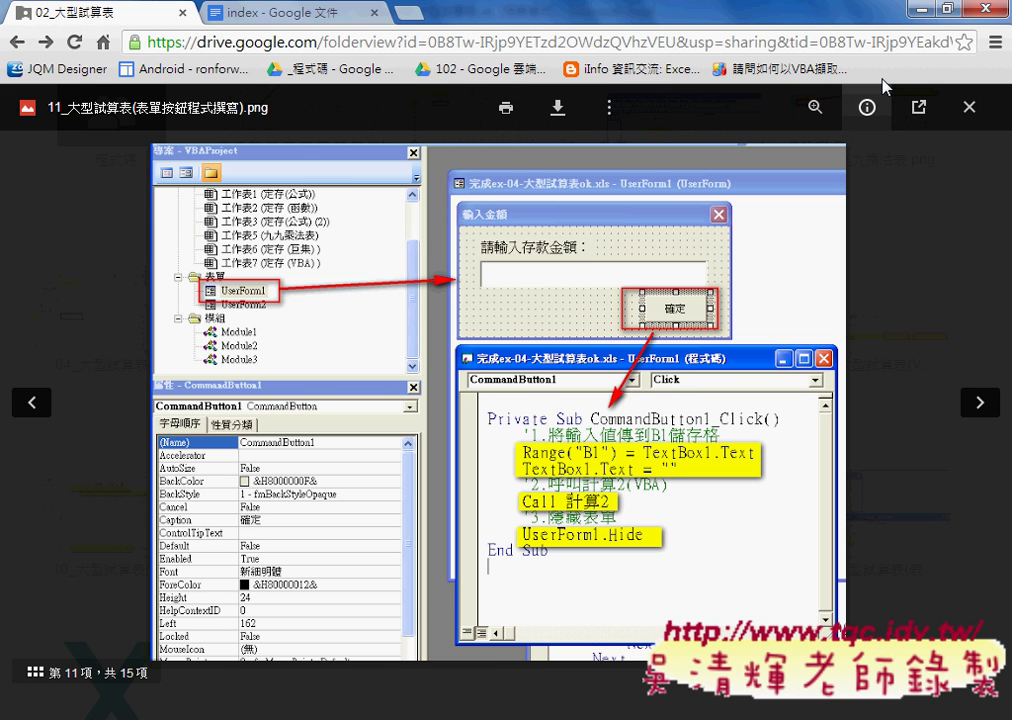
left_click(921, 8)
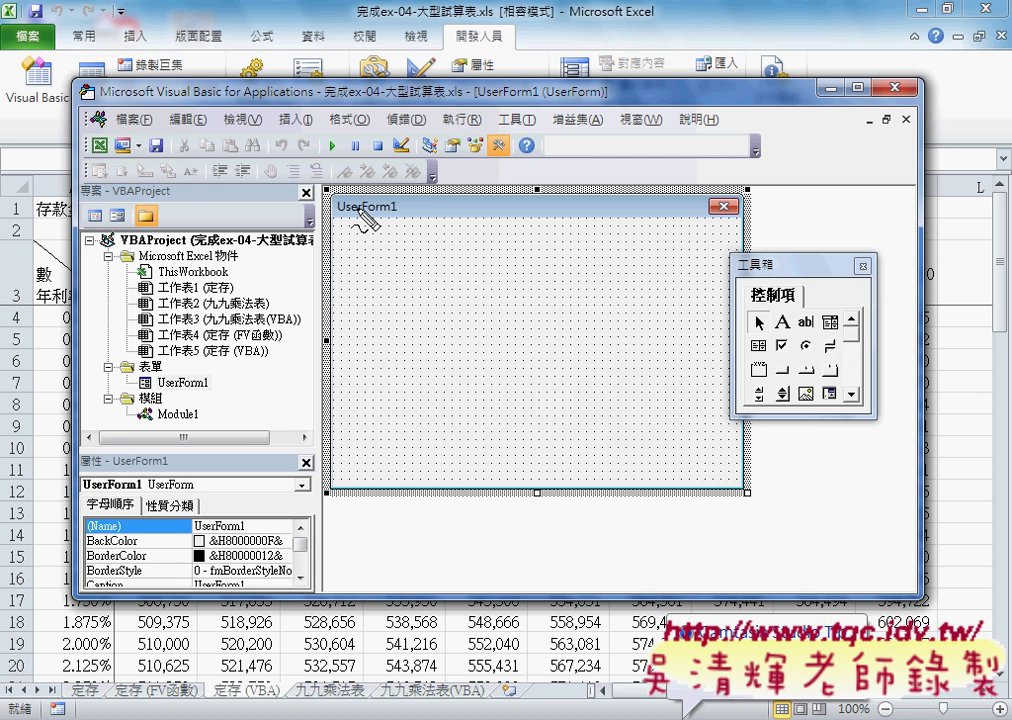
Step: Make the VBA editor window taller and give the form's Properties list more room
mouse_move(393, 219)
left_mouse_down()
mouse_move(357, 222)
mouse_move(384, 223)
left_mouse_up()
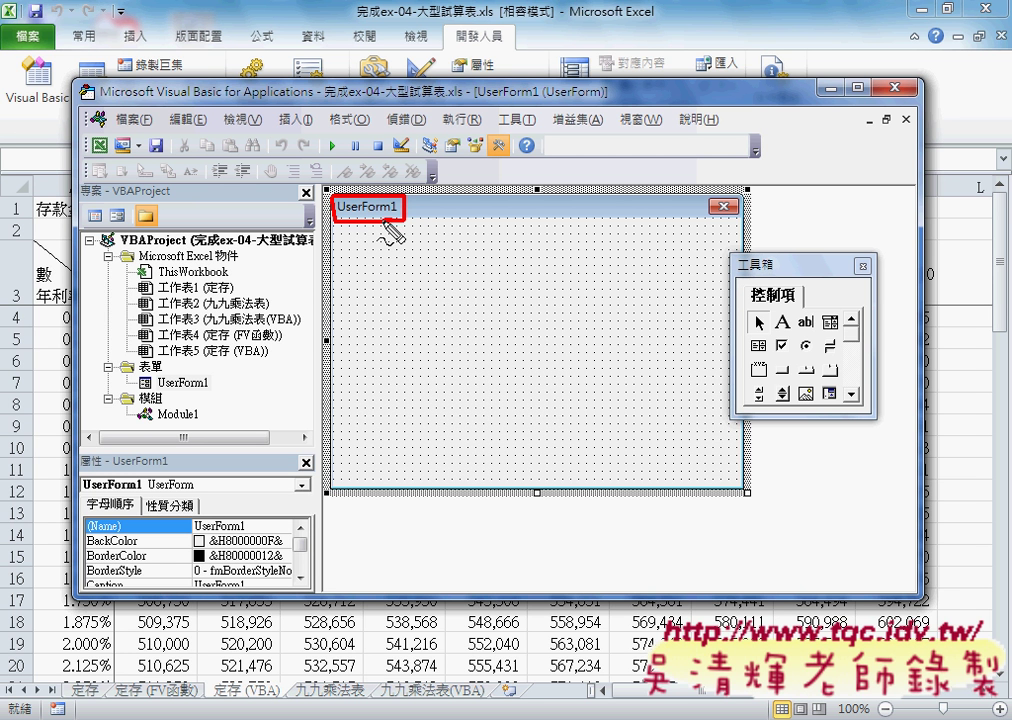
key("Escape")
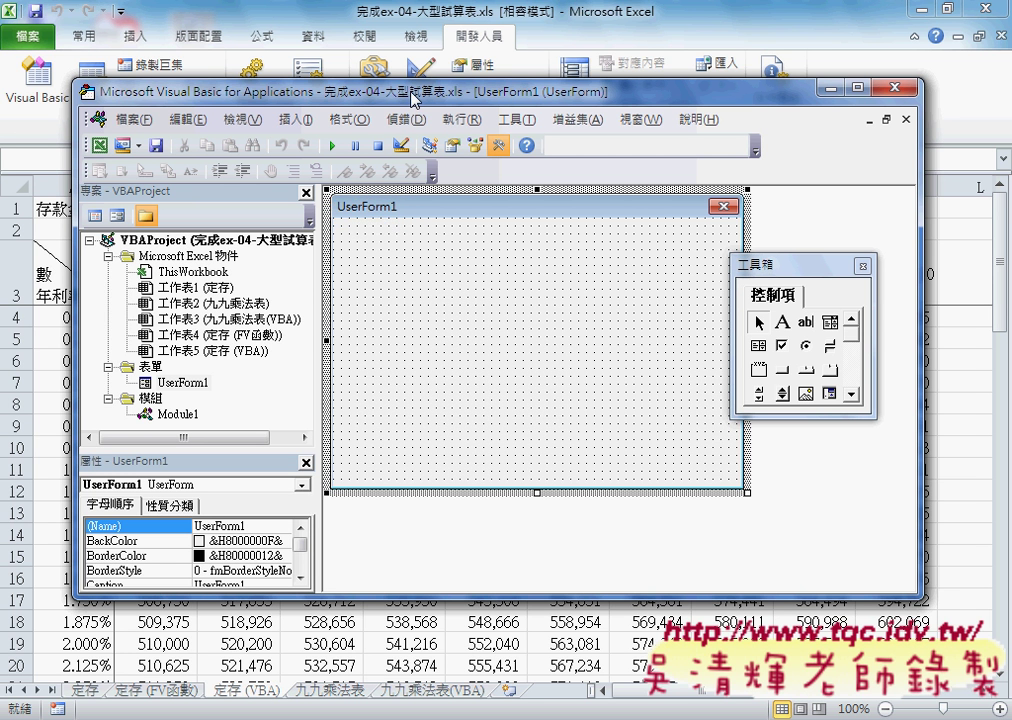
left_click_drag(329, 82, 329, 52)
left_click_drag(445, 566, 445, 655)
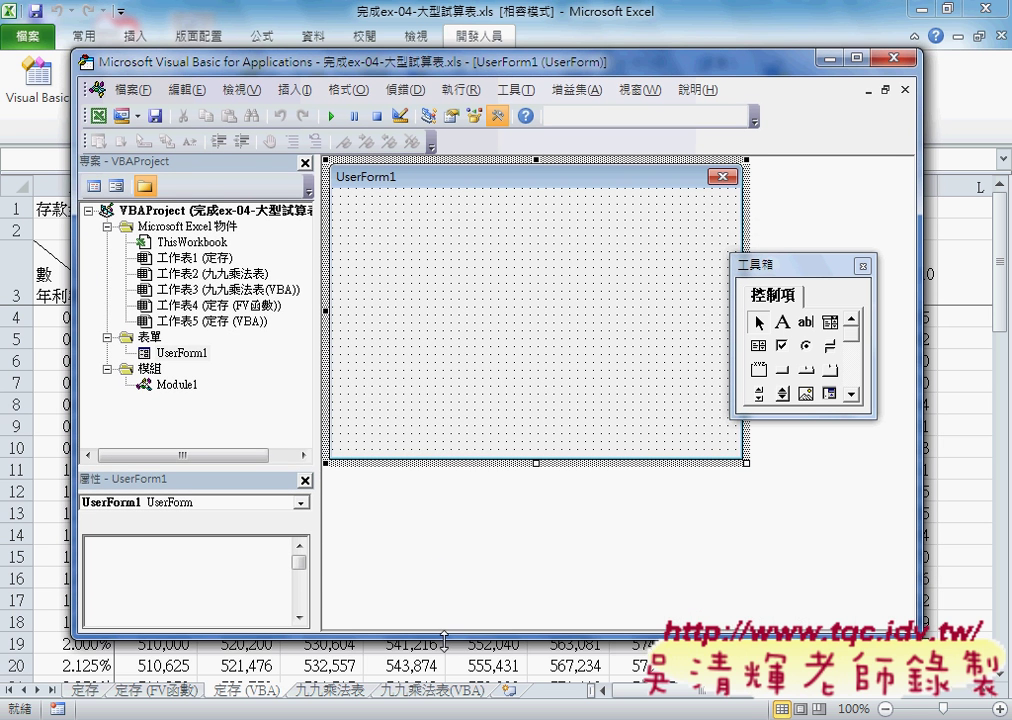
left_click_drag(251, 432, 255, 372)
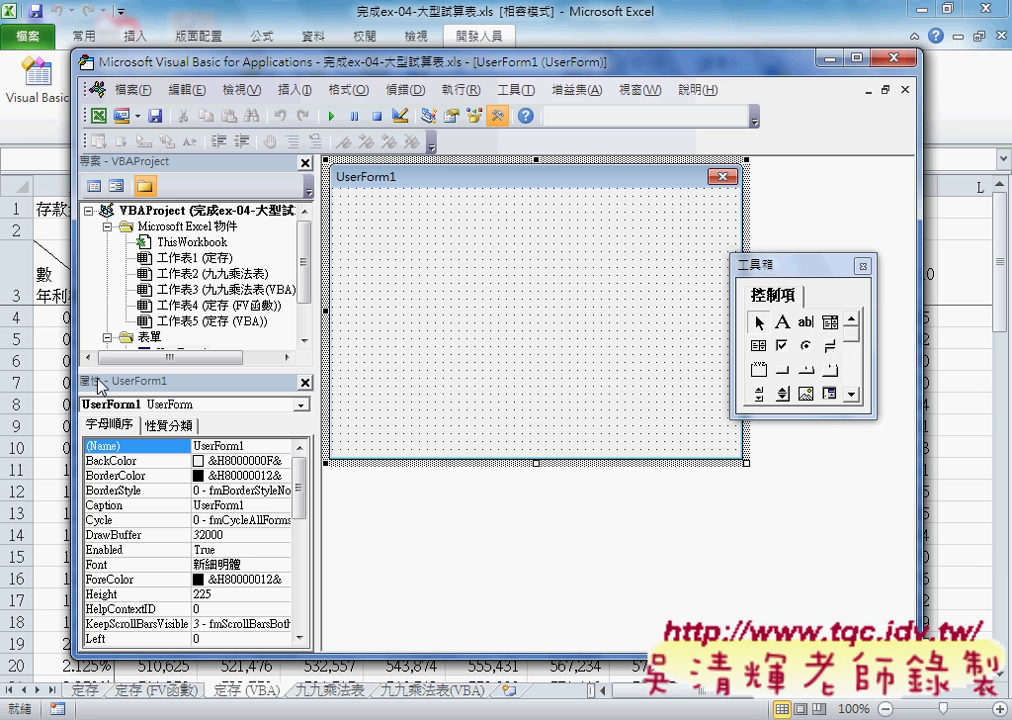
Step: Set UserForm1's Caption to 輸入金額 and shrink the form's height to 201.75
left_click(111, 512)
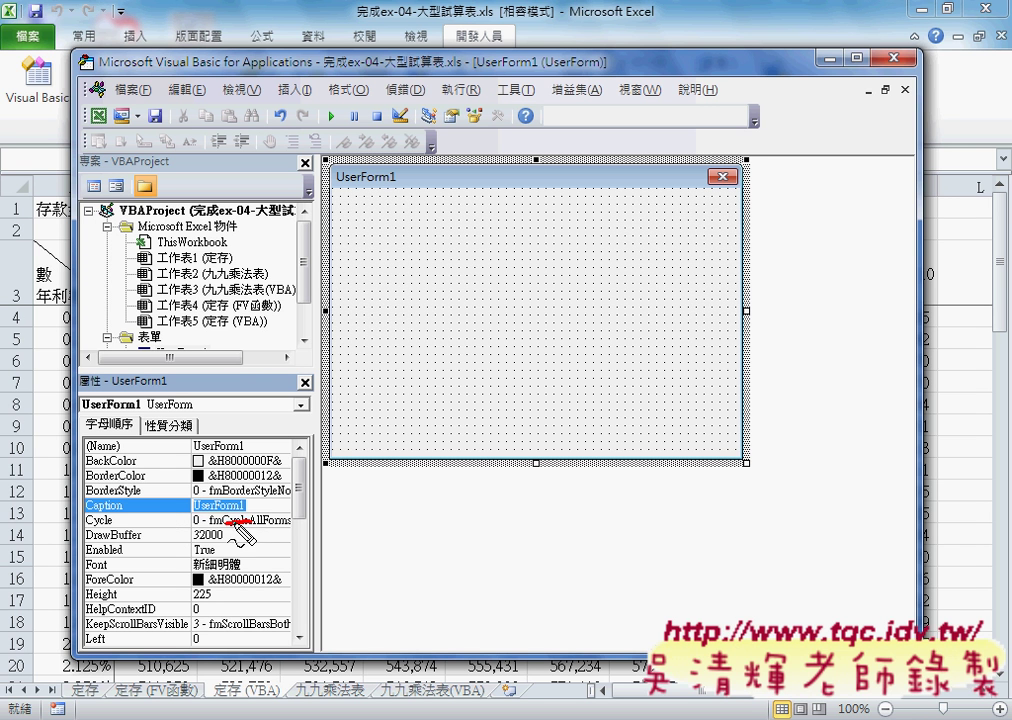
mouse_move(247, 519)
left_mouse_down()
mouse_move(186, 490)
mouse_move(260, 532)
left_mouse_up()
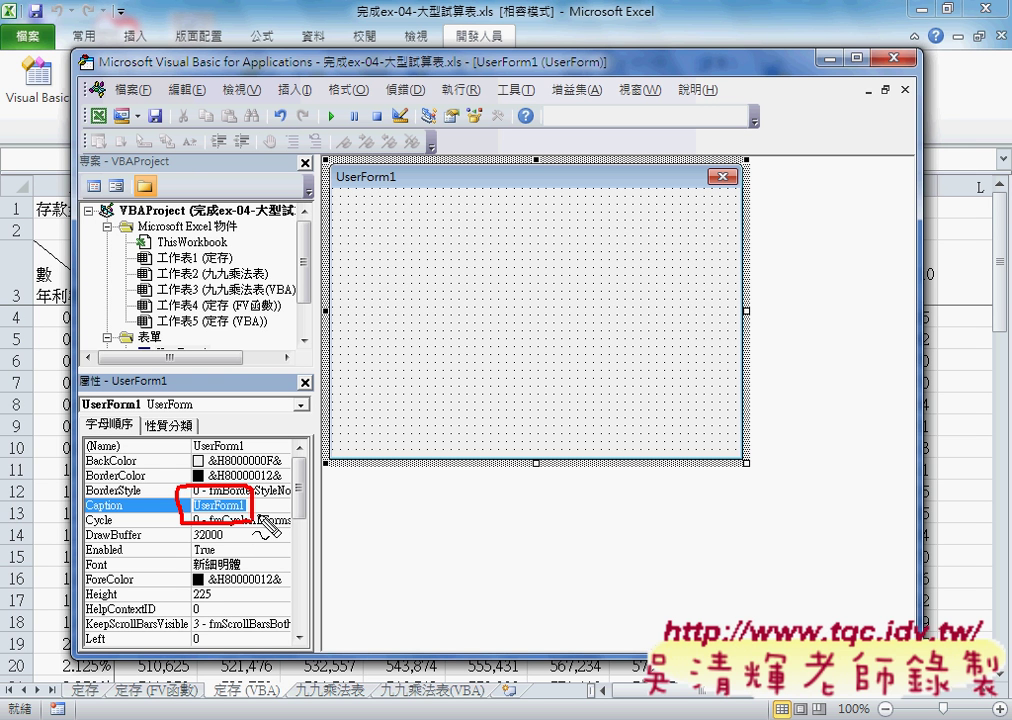
type("x")
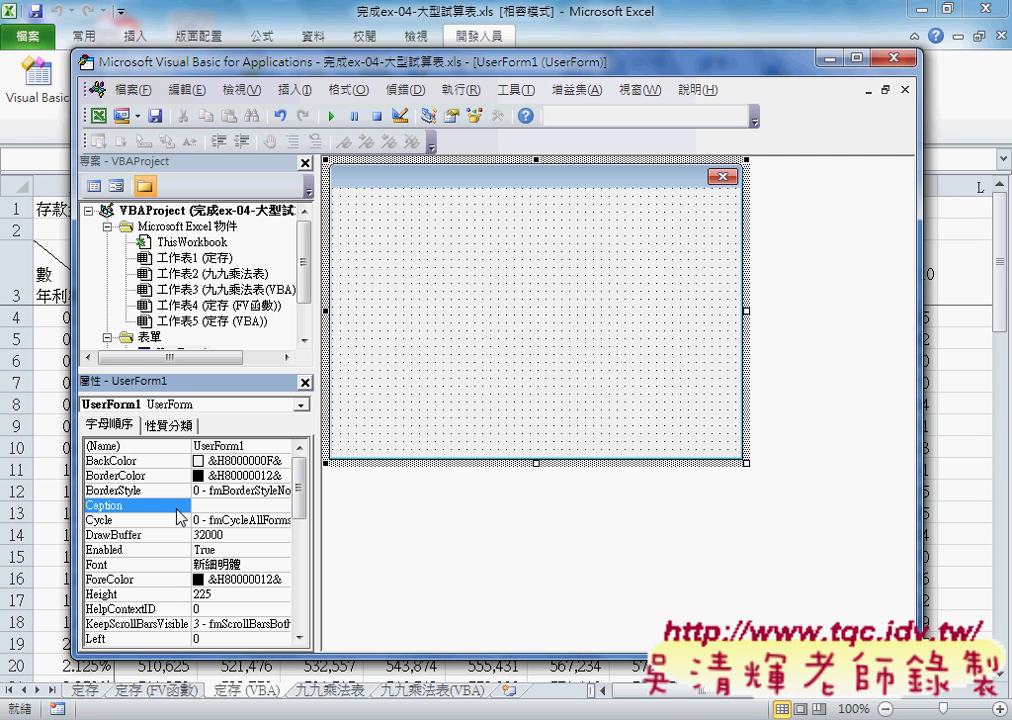
type("壽輸入盒")
key("Return")
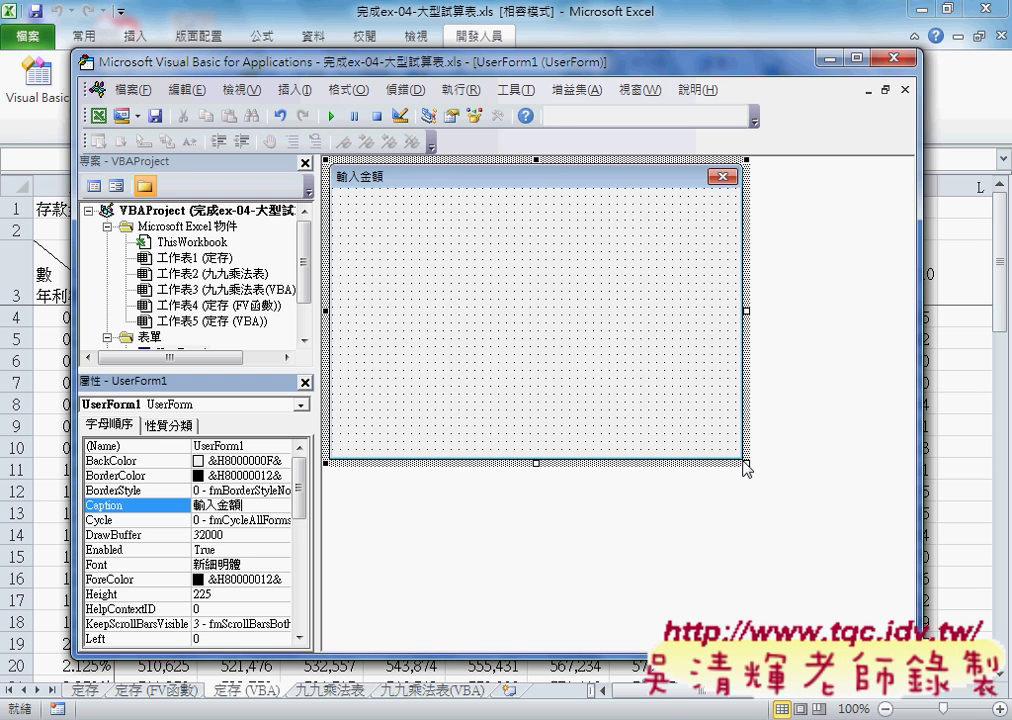
left_click_drag(746, 463, 735, 432)
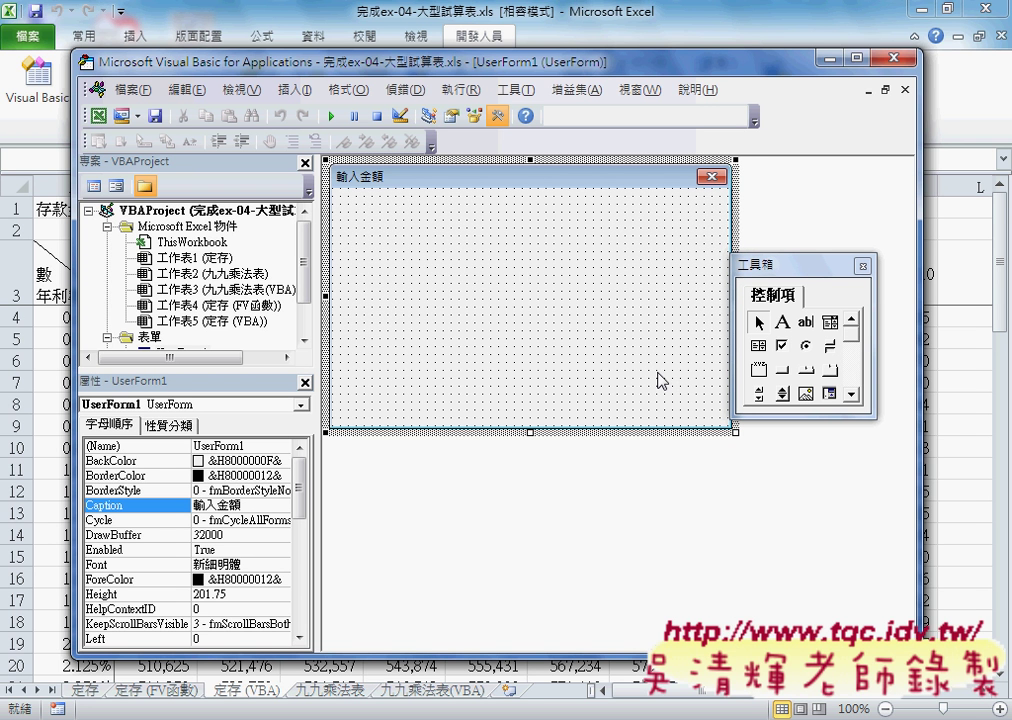
Step: Set UserForm1's BackColor to light yellow (&H00C0FFFF) from the 調色盤 palette
left_click(126, 461)
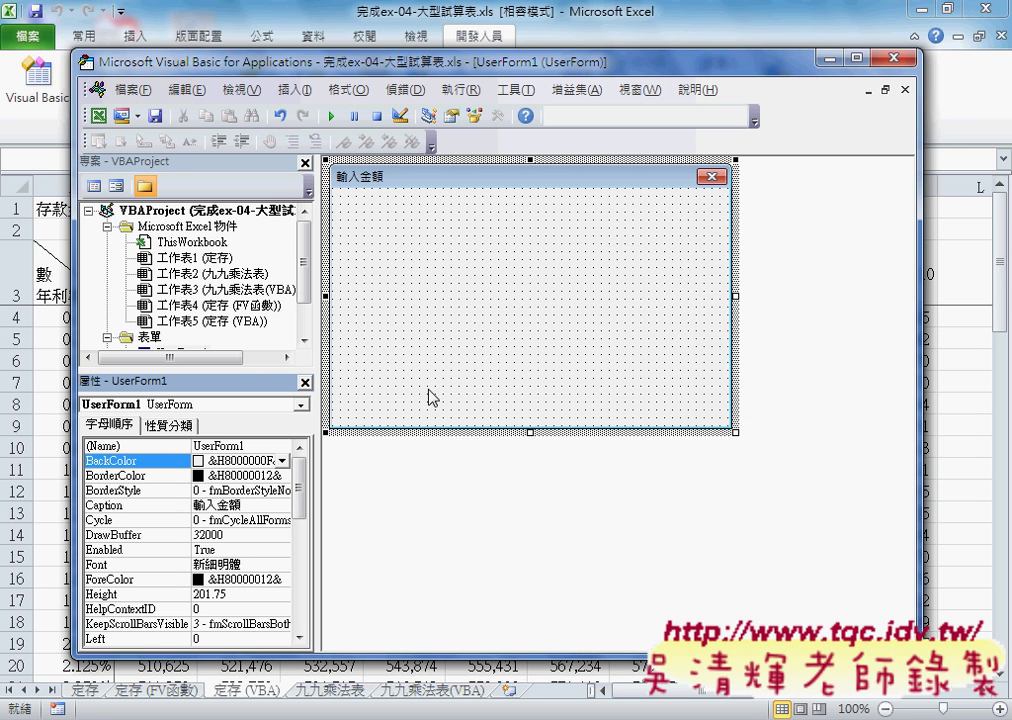
left_click(283, 461)
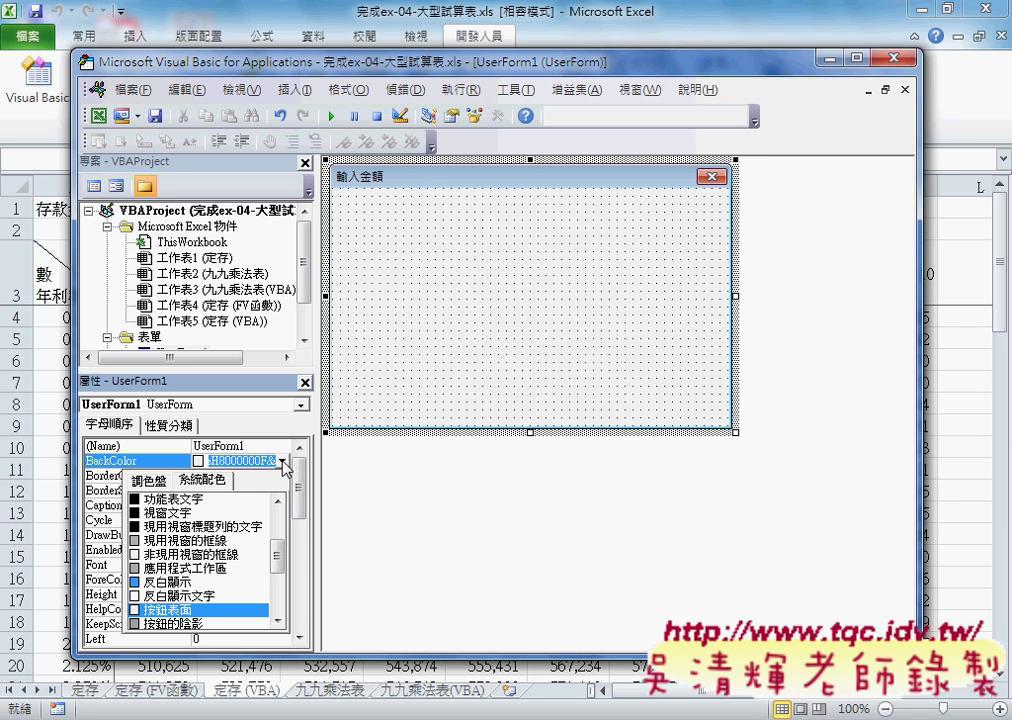
left_click(150, 481)
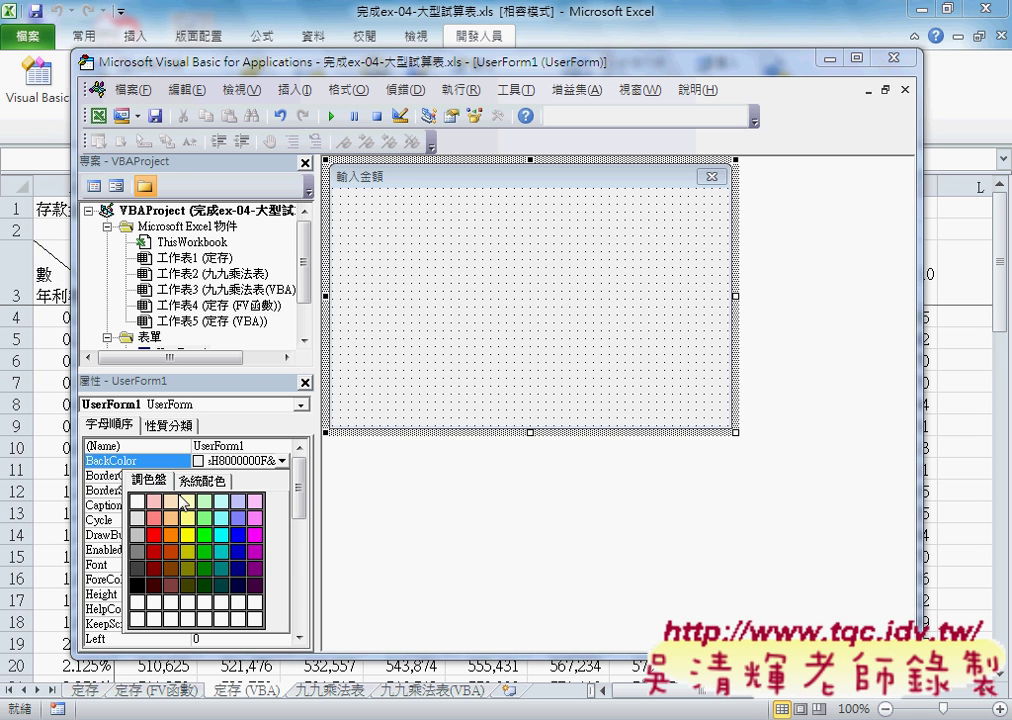
left_click(189, 502)
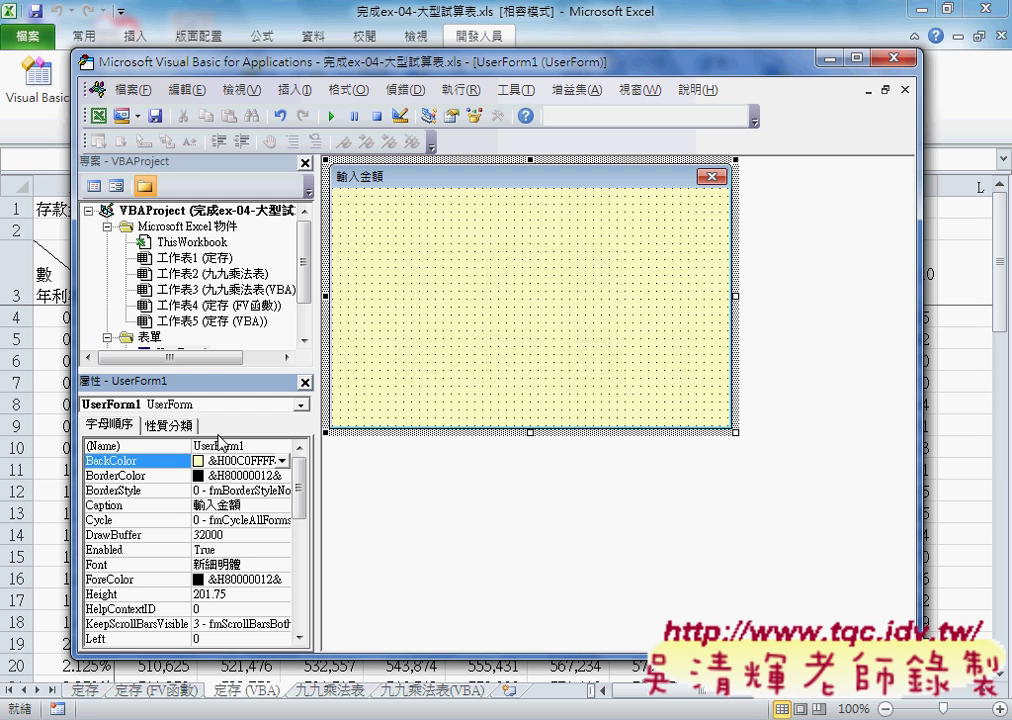
left_click(283, 461)
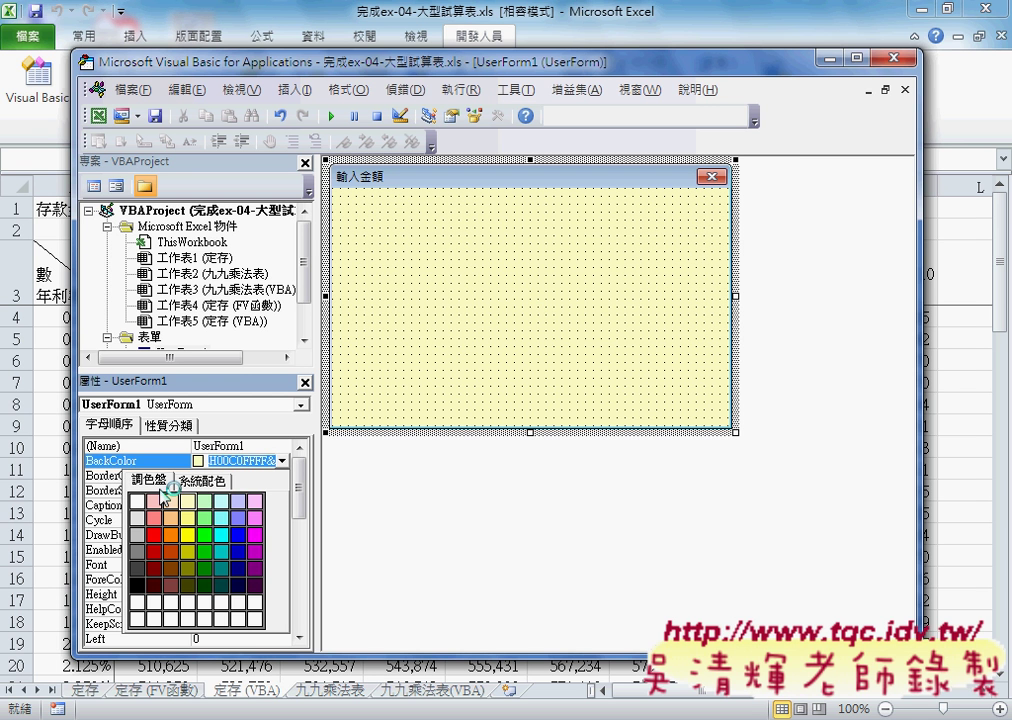
left_click(175, 503)
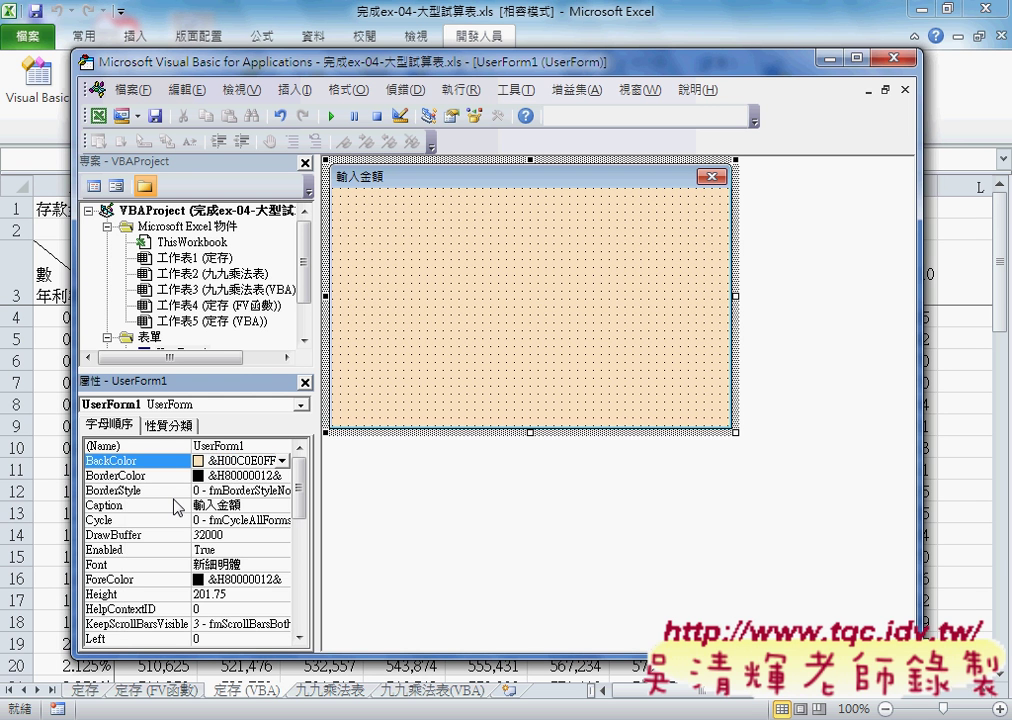
left_click(283, 461)
left_click(190, 504)
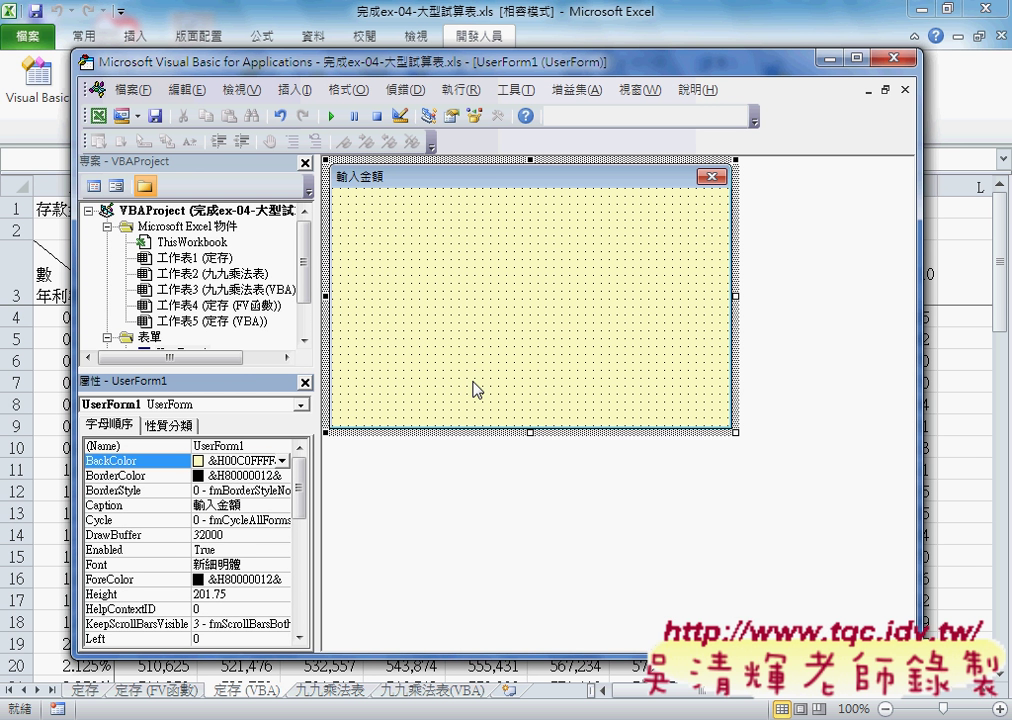
left_click(476, 390)
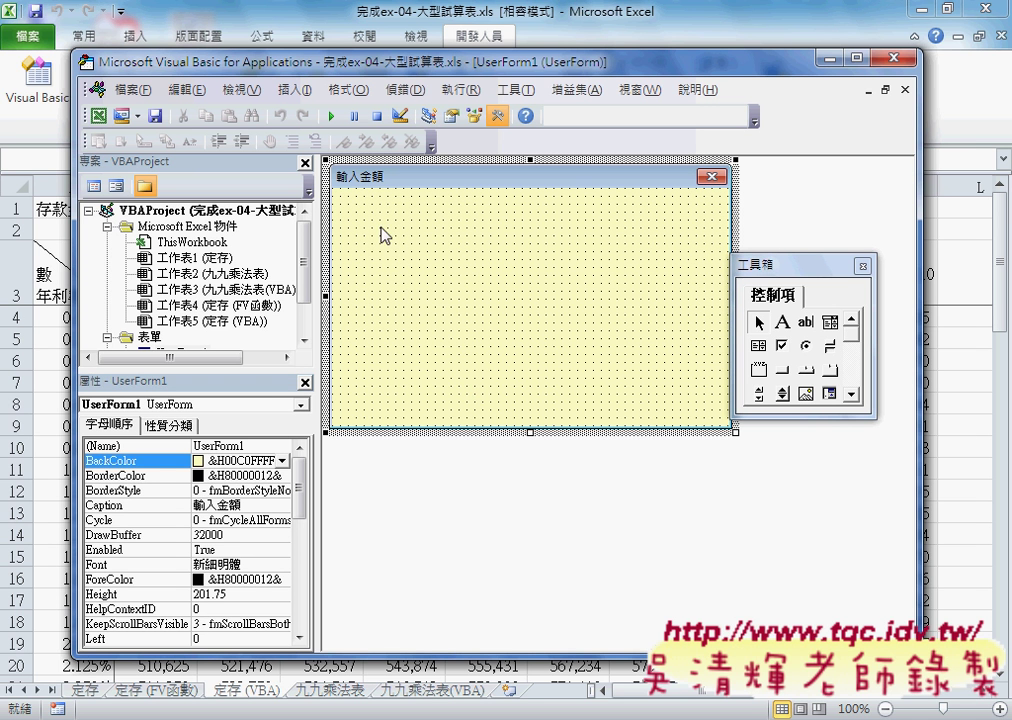
Step: Draw Label1 as a wide label across the form's top and caption it 請輸入存款金額!!
left_click(781, 327)
left_click_drag(444, 251, 675, 265)
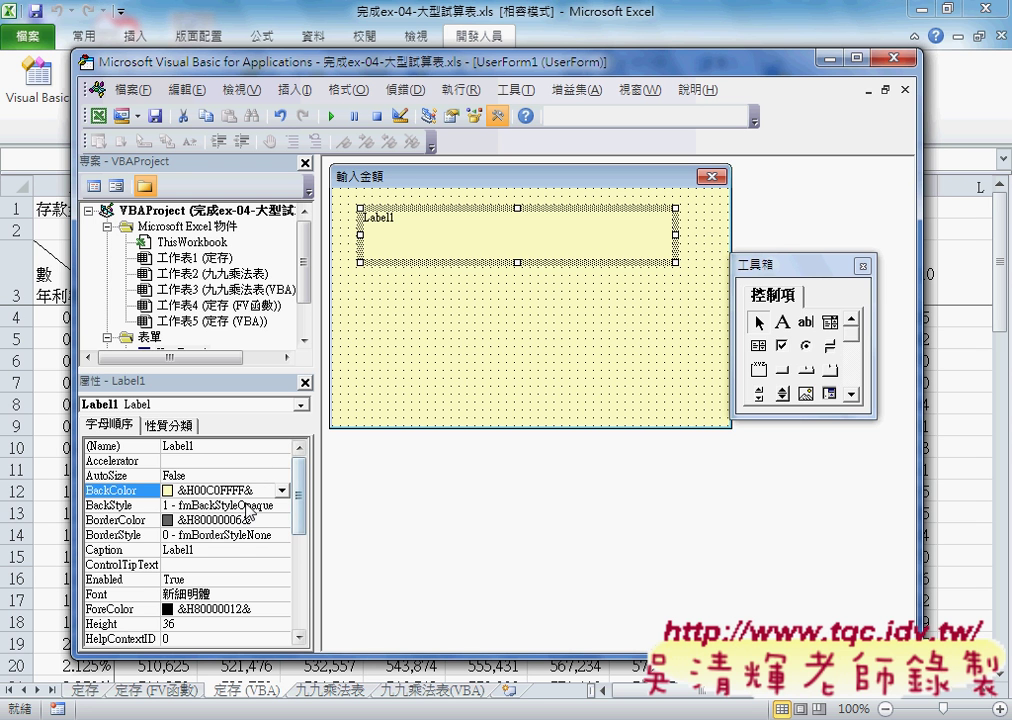
left_click(118, 551)
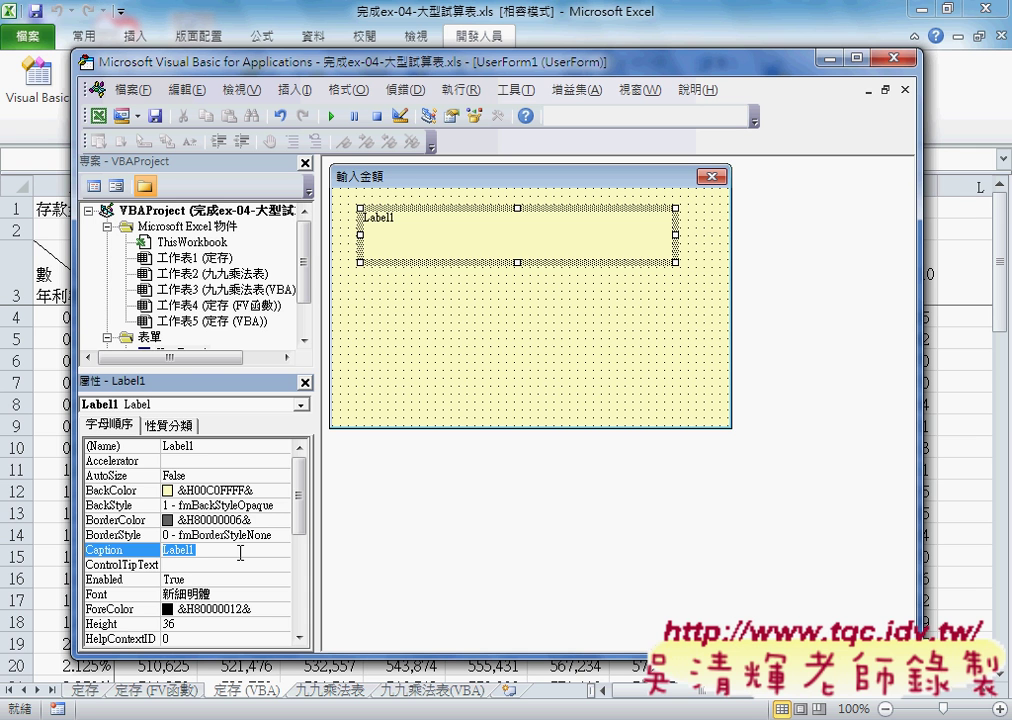
type("ㄑ")
type("請")
type("輸入存")
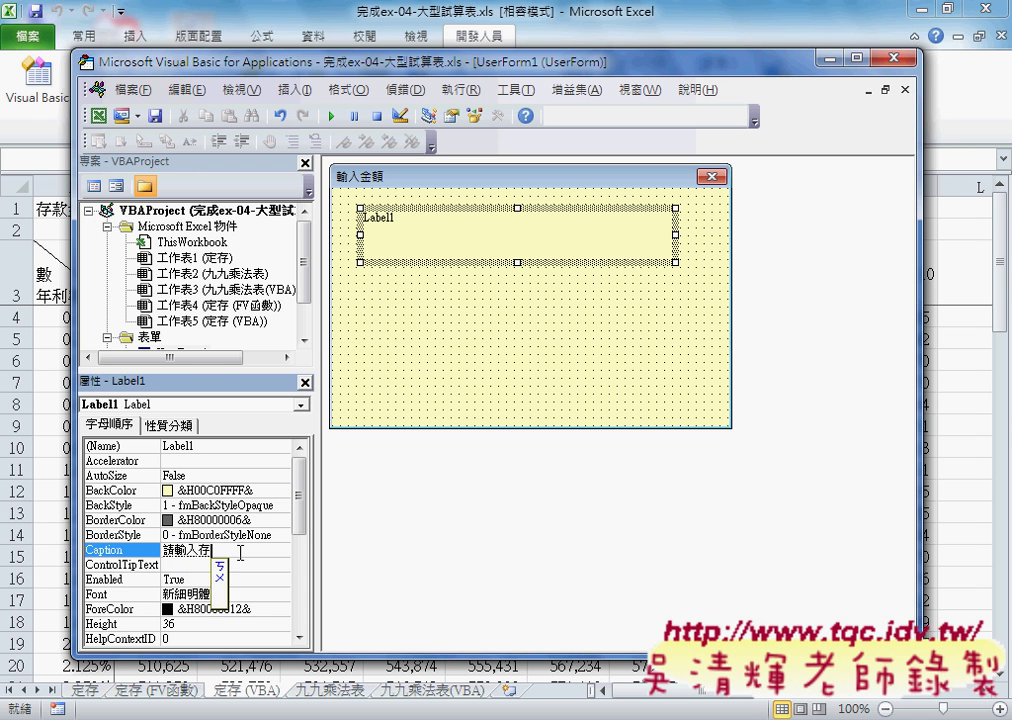
type("款金")
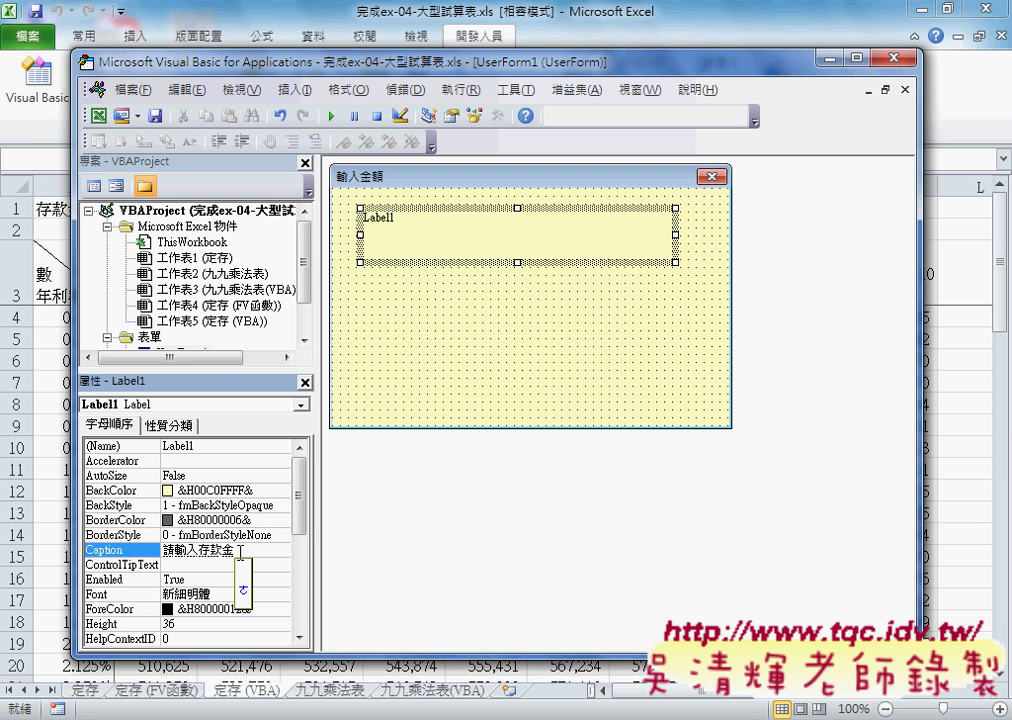
type("ㄜ額!!")
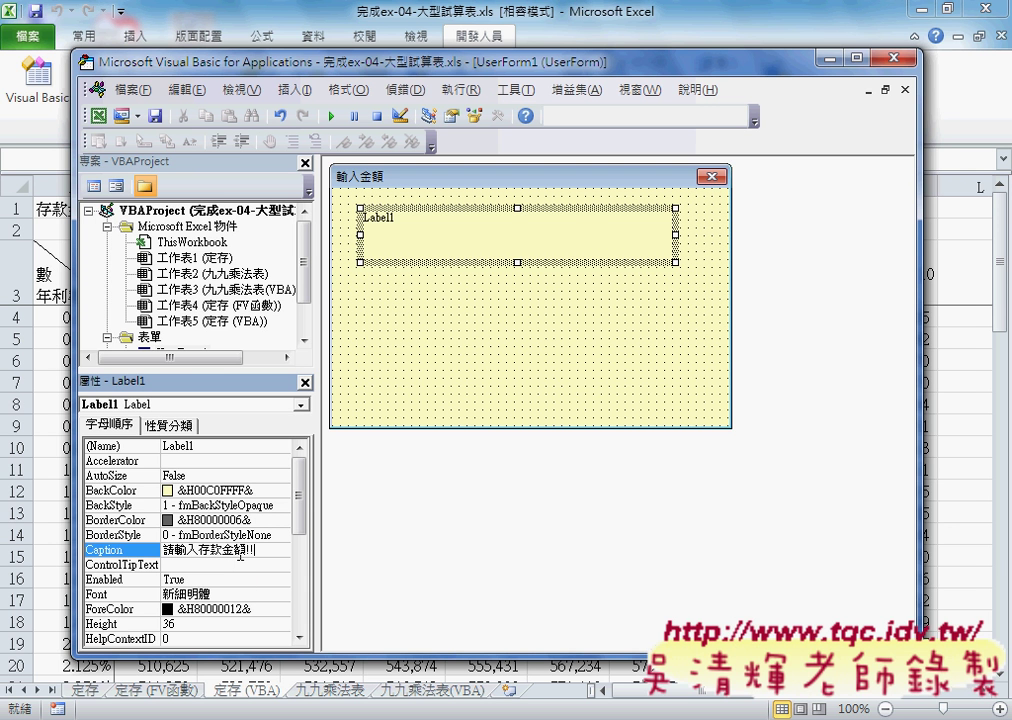
key("Return")
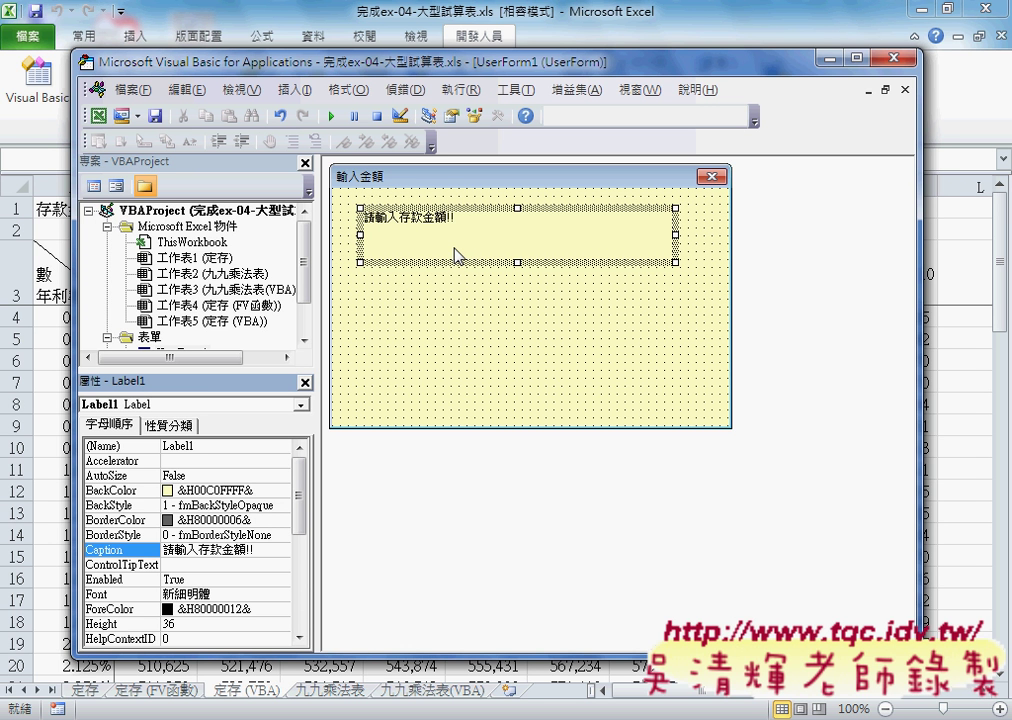
Step: Set Label1's font to 20-point 新細明體 in the Font dialog
left_click(135, 595)
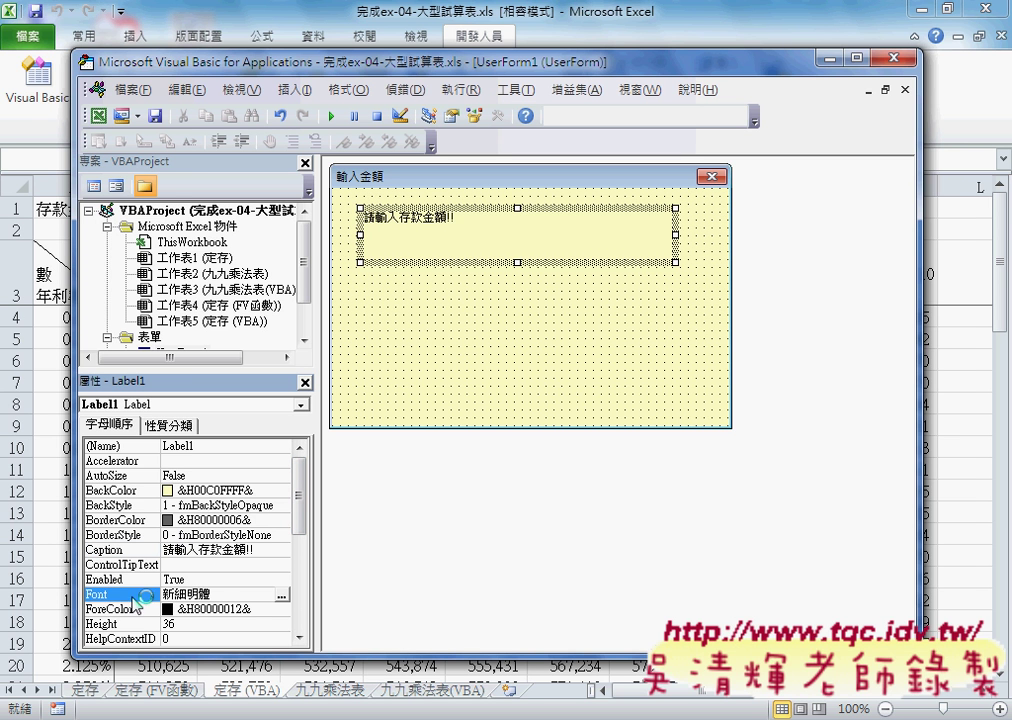
left_click(282, 595)
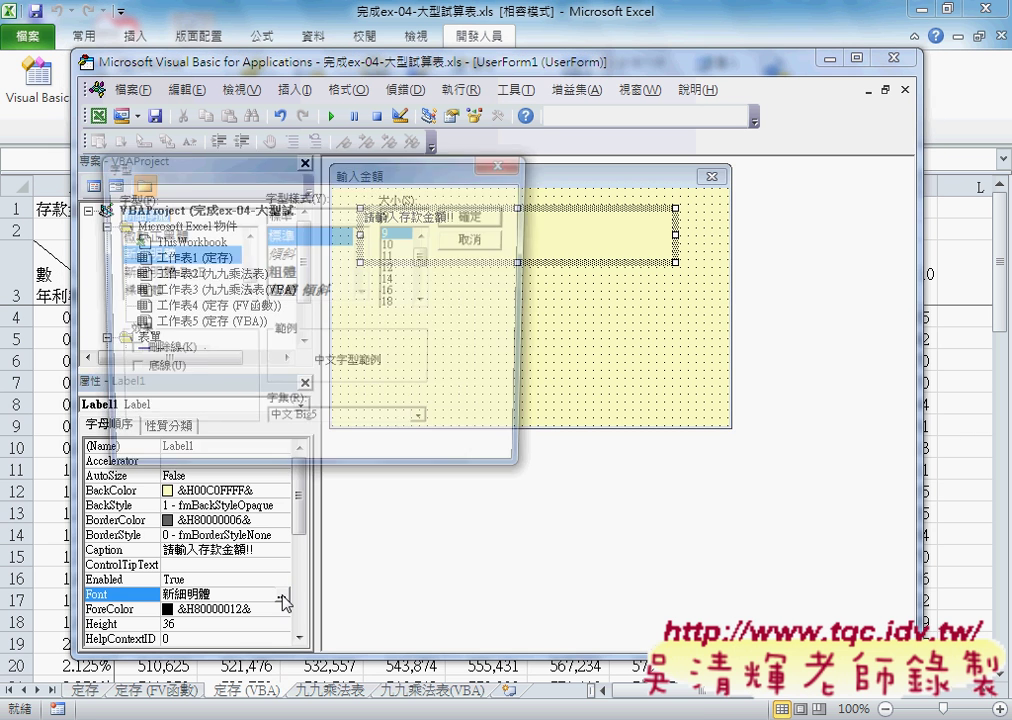
left_click(424, 302)
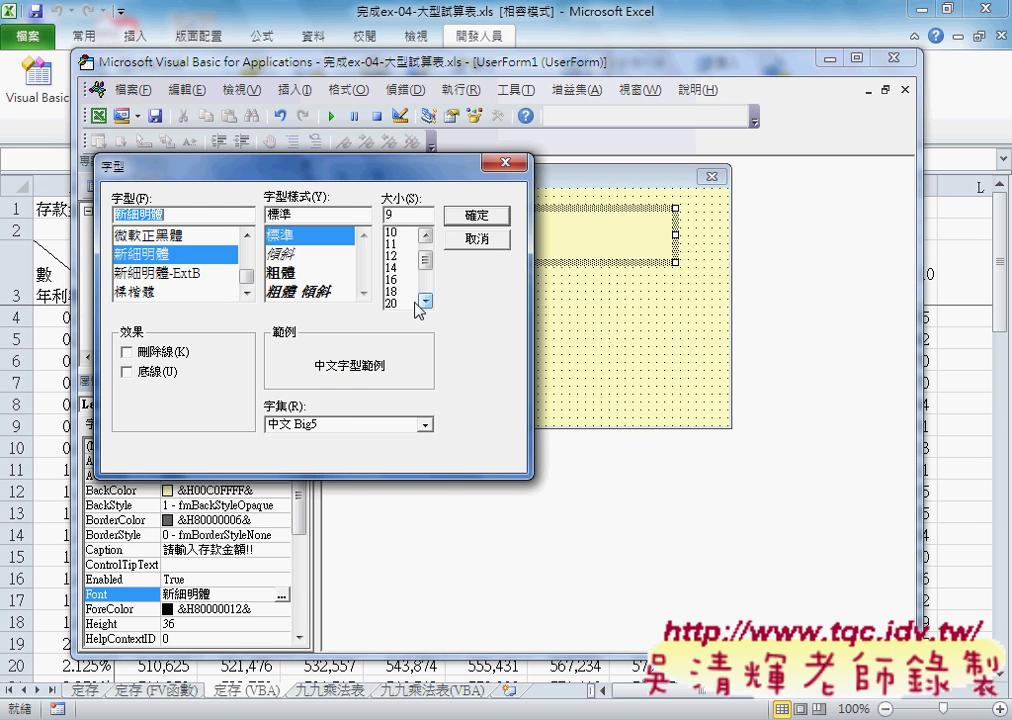
left_click(400, 303)
left_click(478, 214)
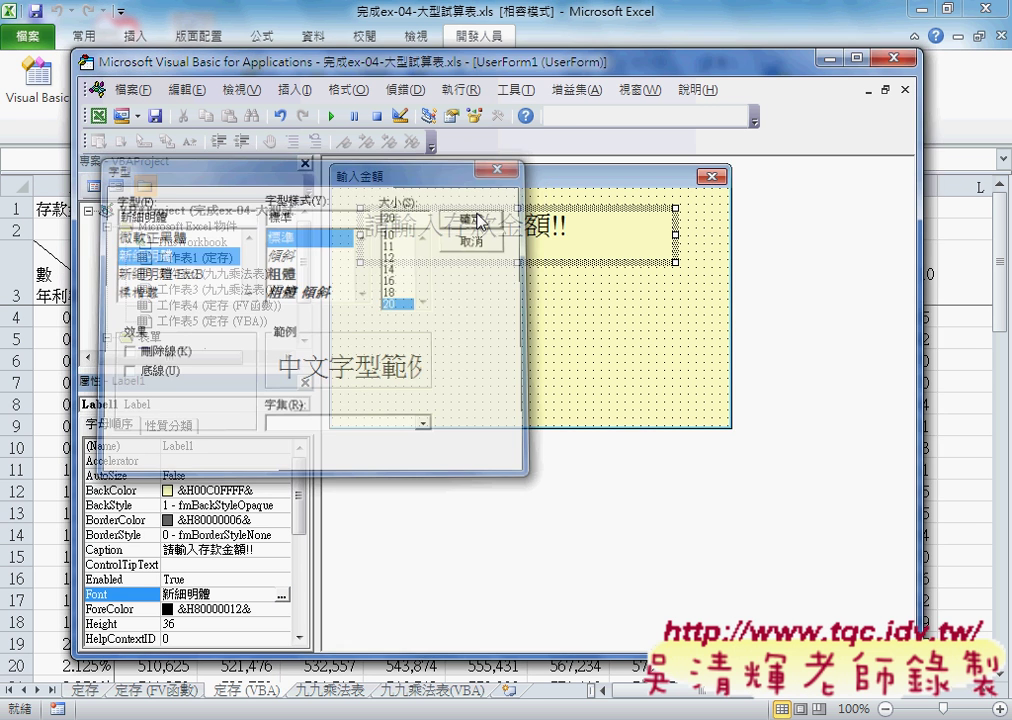